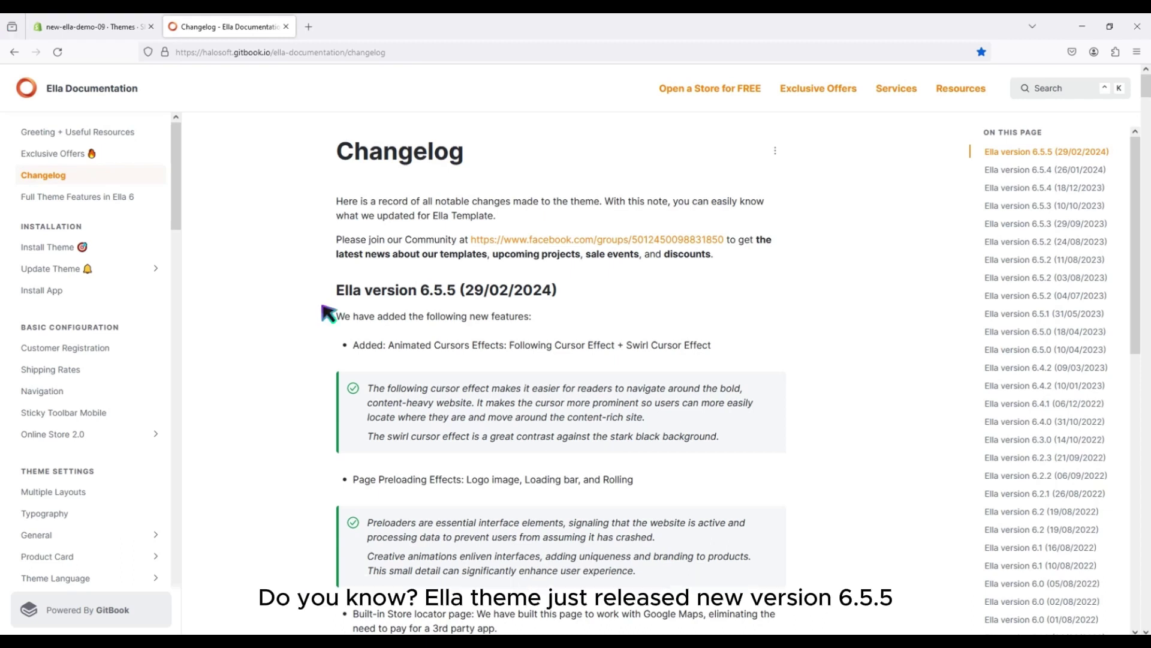
# Step: Read the Ella 6.5.5 changelog, highlighting its heading and the Animated Cursors Effects line
pyautogui.moveTo(339, 296); pyautogui.dragTo(555, 294)
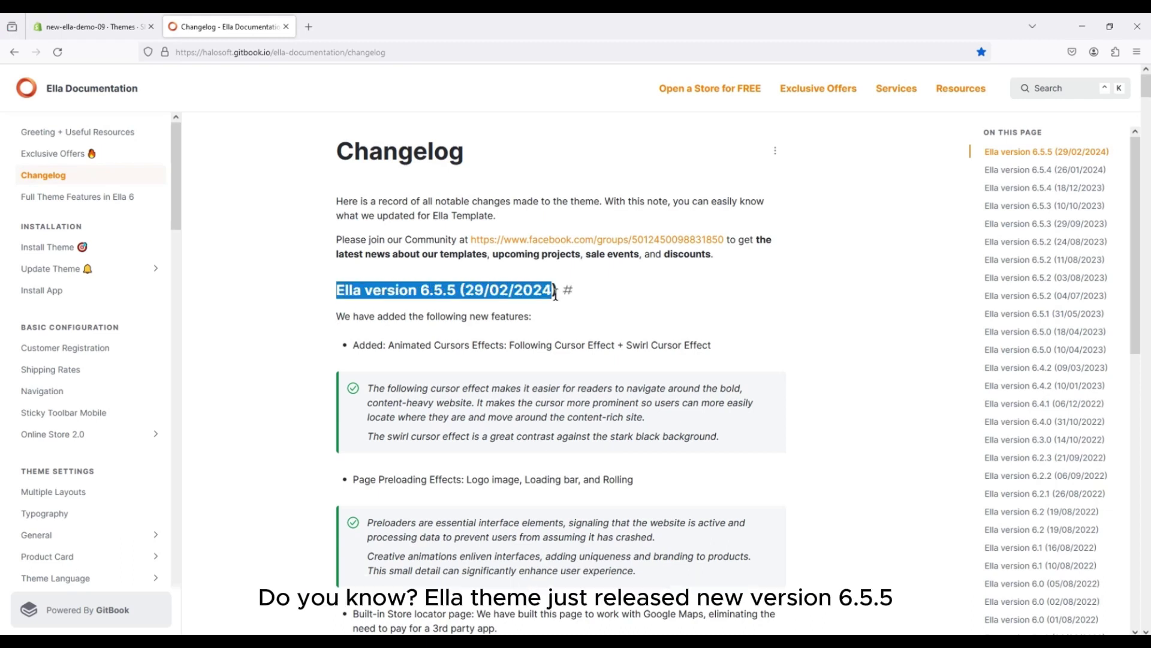
pyautogui.click(368, 293)
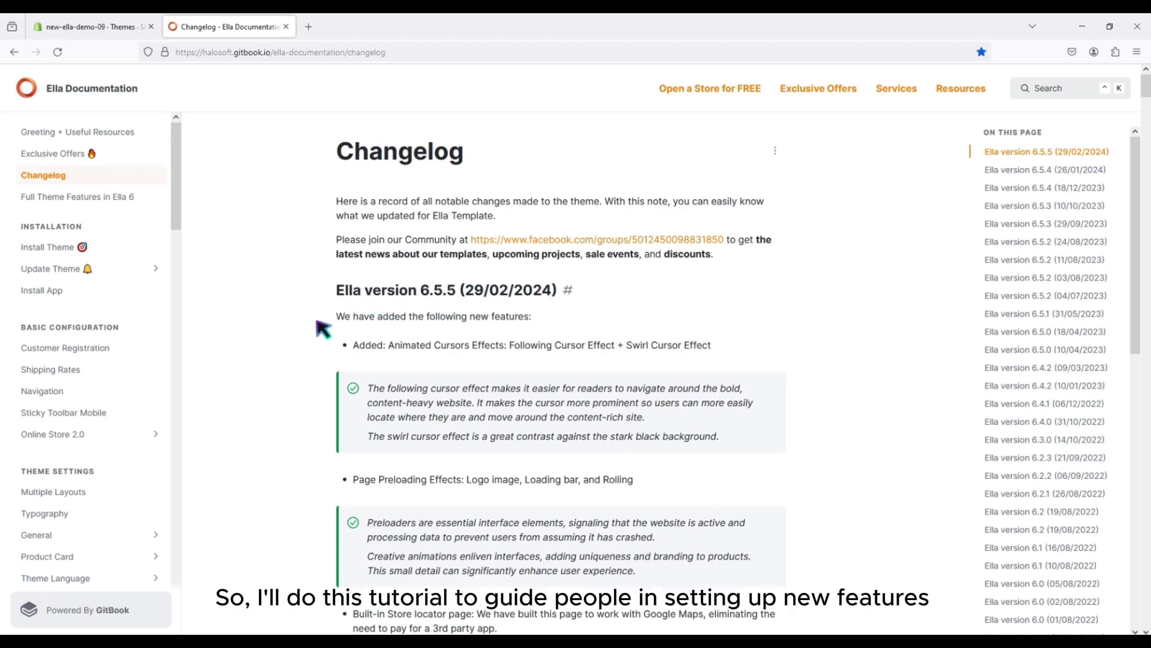
pyautogui.scroll(-2, 336, 347)
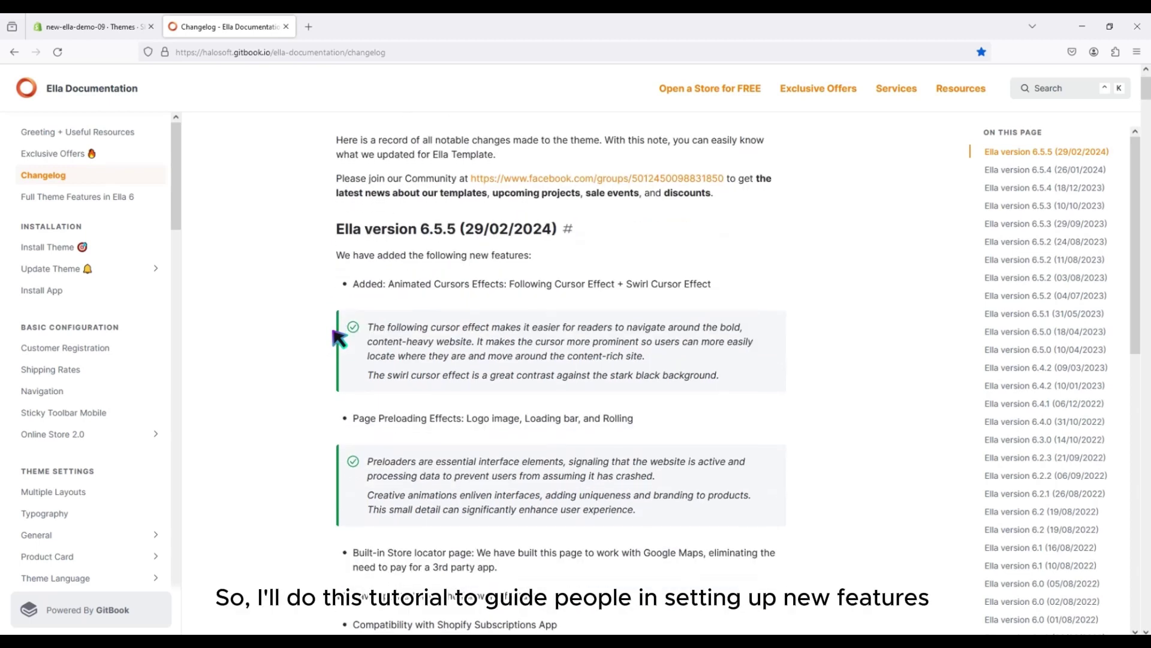
pyautogui.scroll(-2, 359, 300)
pyautogui.moveTo(355, 222); pyautogui.dragTo(722, 217)
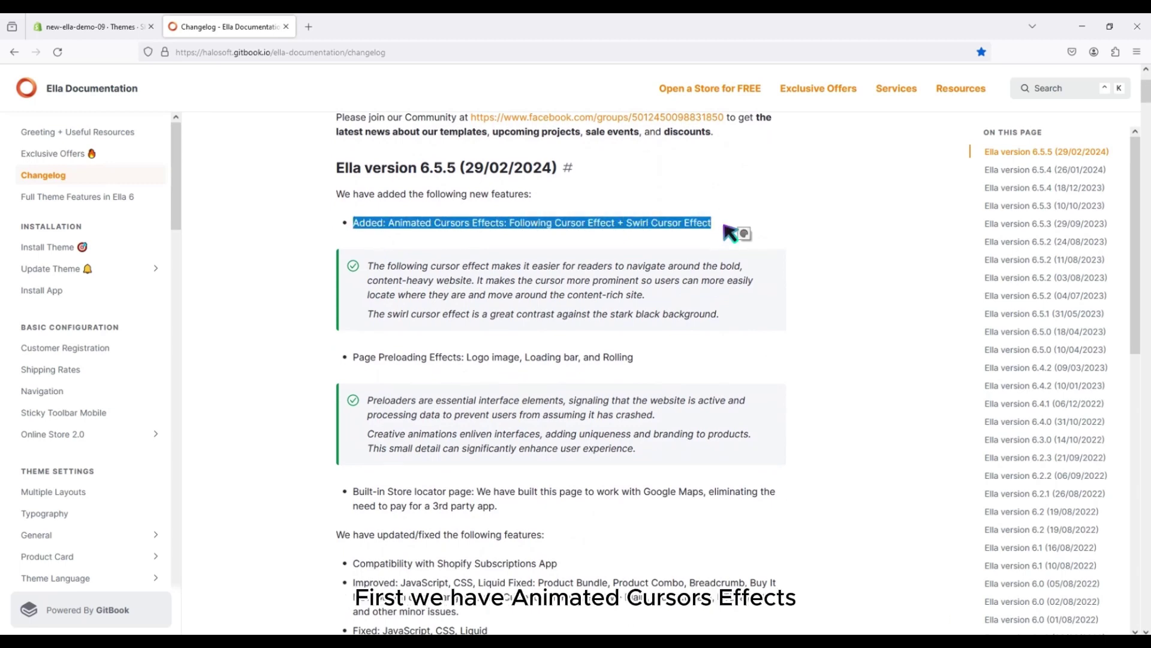
pyautogui.click(720, 232)
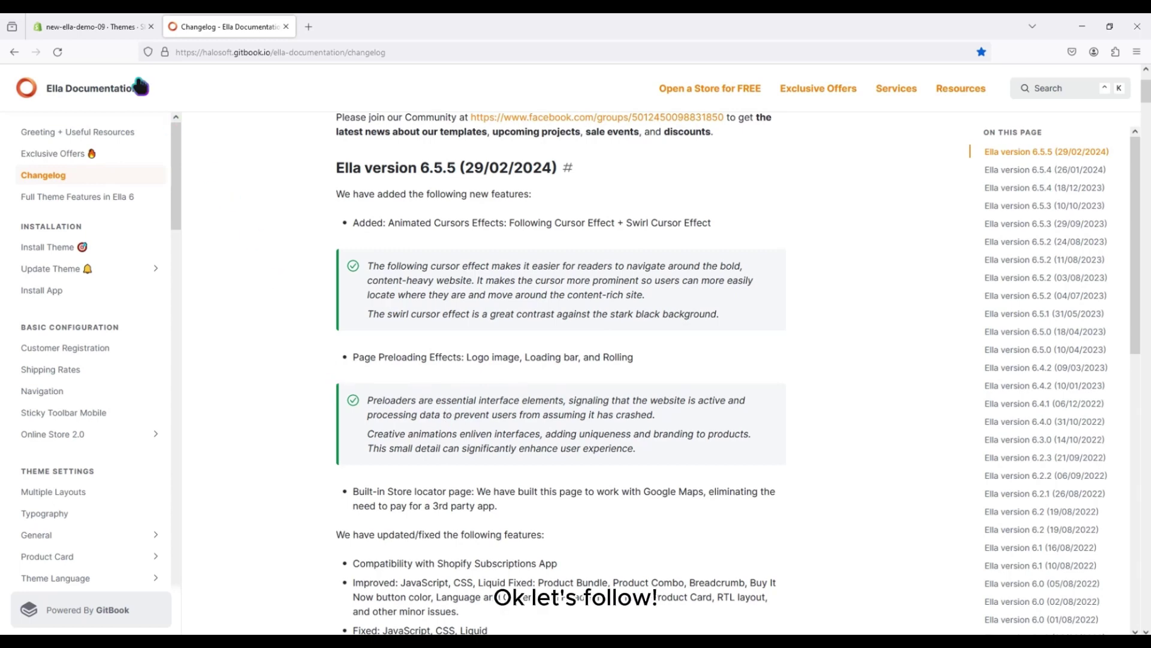
pyautogui.click(129, 28)
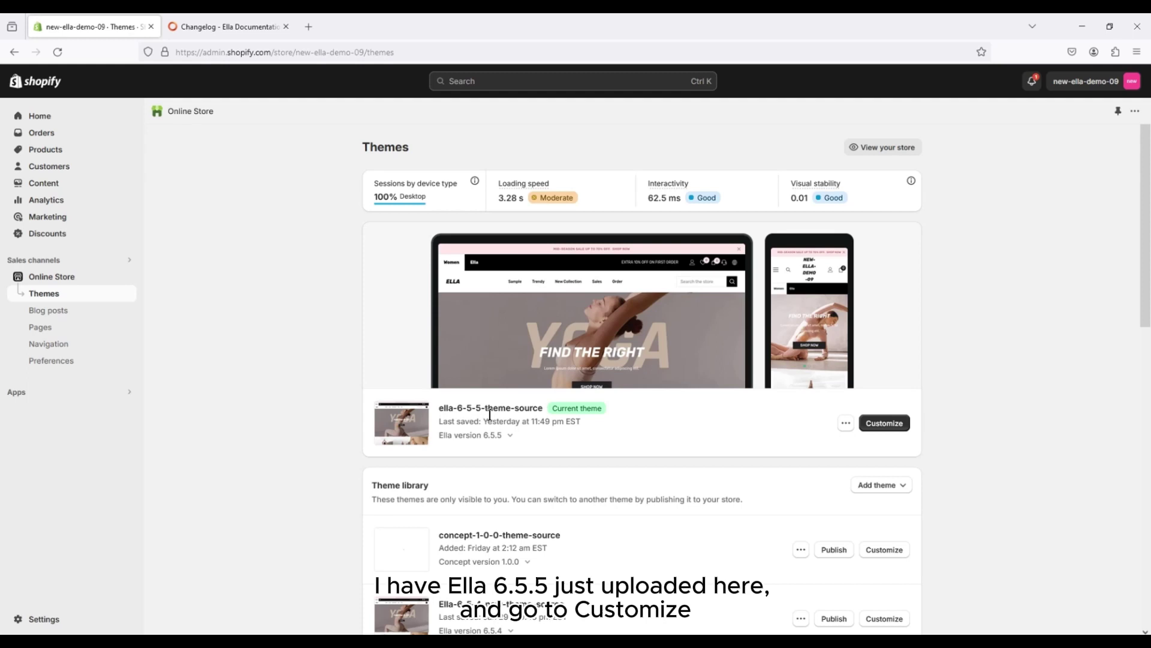
# Step: Customize the current ella-6-5-5-theme-source theme
pyautogui.click(891, 431)
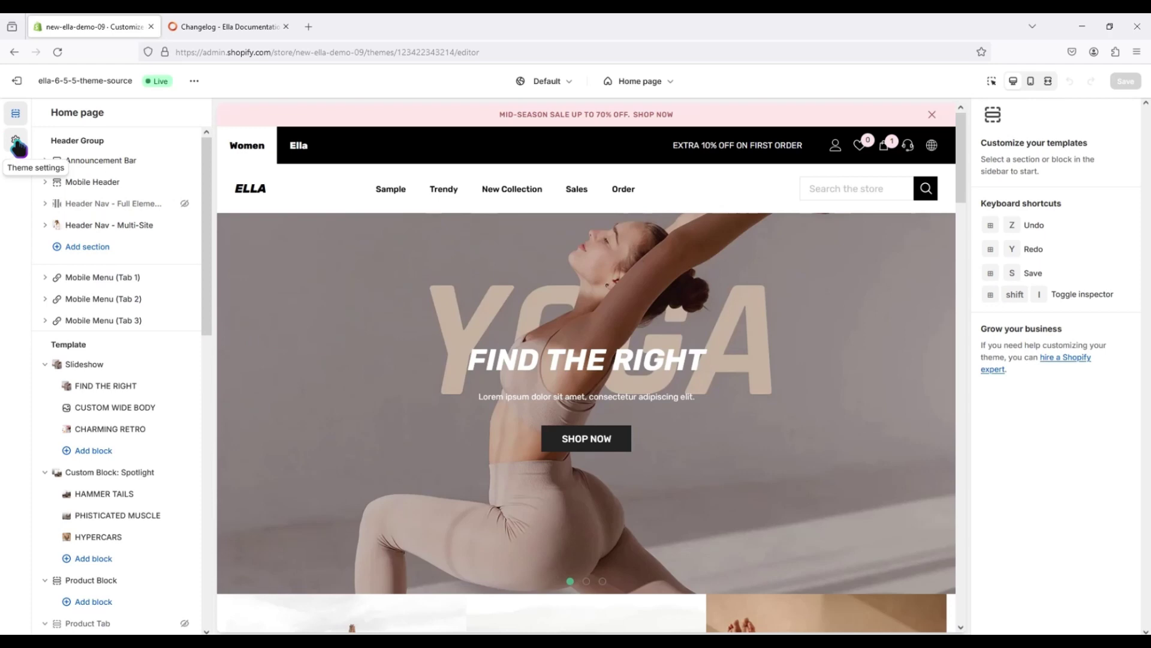
# Step: Expand the Animation section in Theme settings to show the cursor options
pyautogui.click(16, 142)
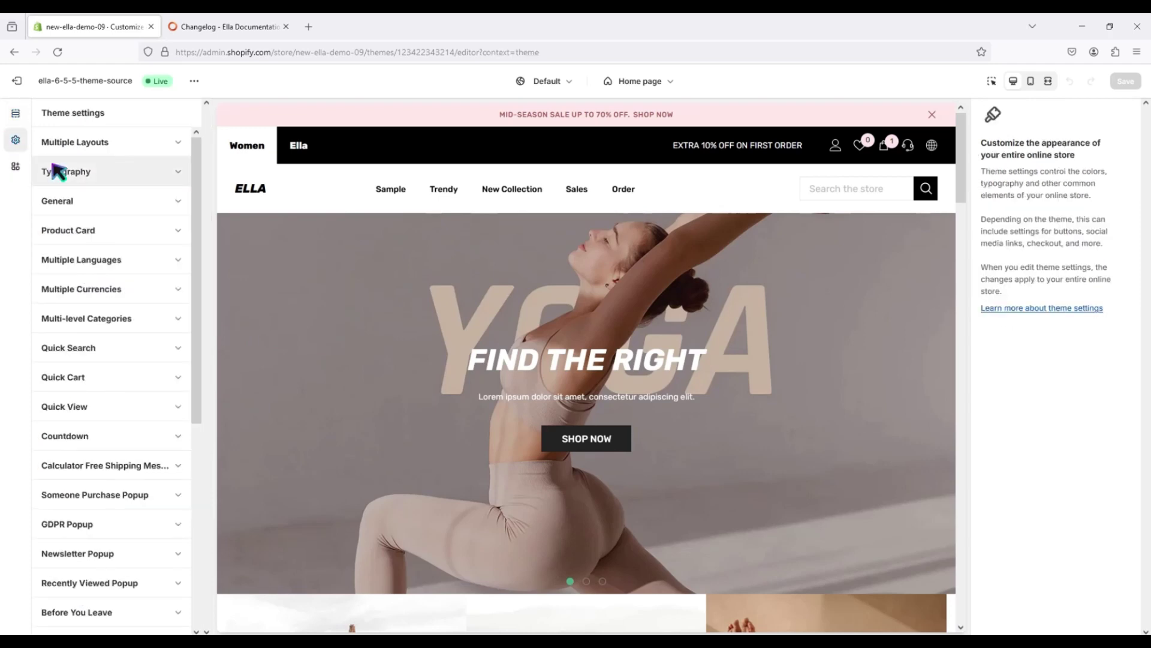
pyautogui.scroll(-1, 147, 213)
pyautogui.scroll(-1, 148, 212)
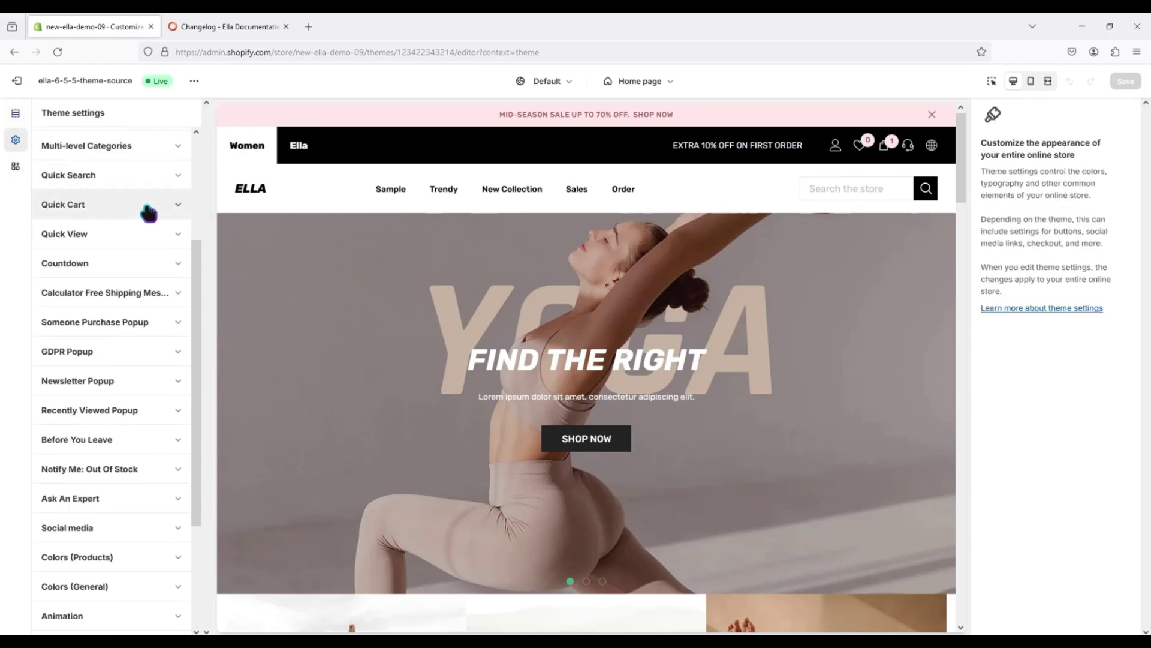
pyautogui.scroll(-2, 148, 213)
pyautogui.scroll(-1, 147, 213)
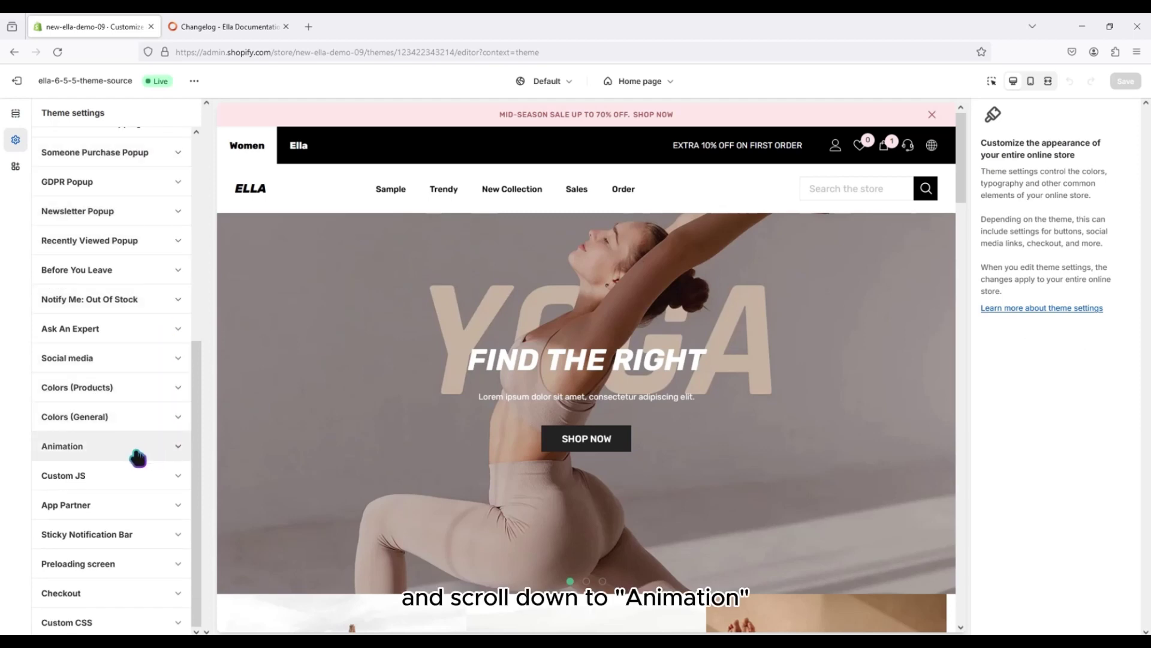
pyautogui.click(161, 448)
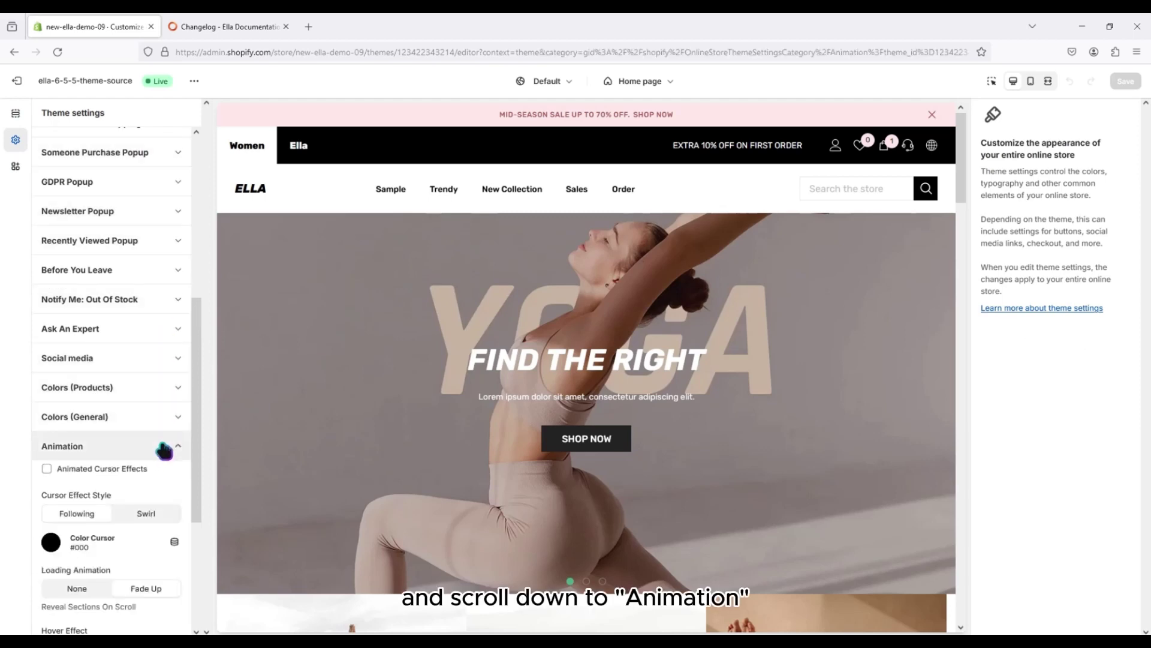
pyautogui.scroll(-3, 161, 417)
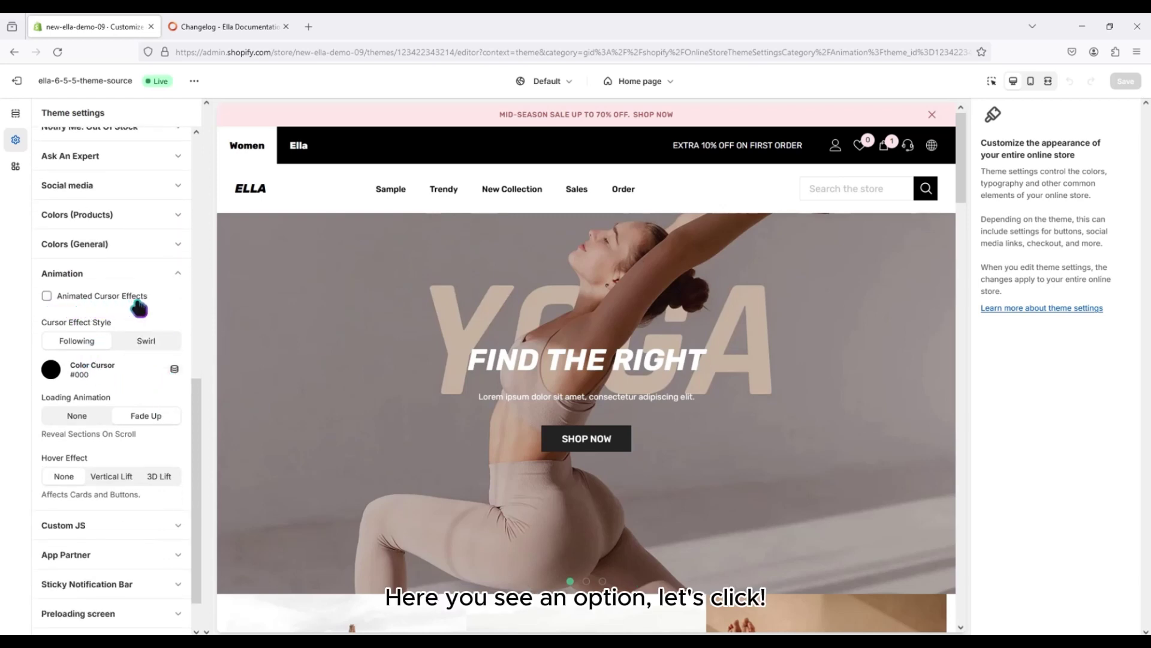
# Step: Enable Animated Cursor Effects and preview the Following cursor across the home page
pyautogui.click(48, 297)
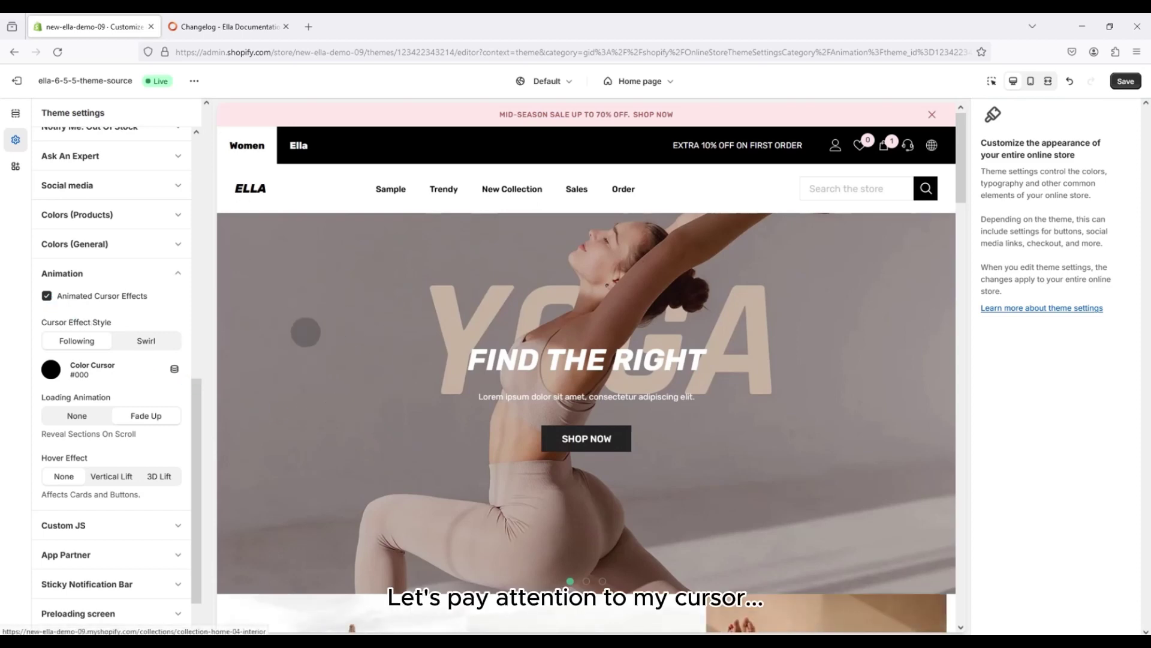
pyautogui.scroll(-4, 307, 424)
pyautogui.scroll(-1, 306, 424)
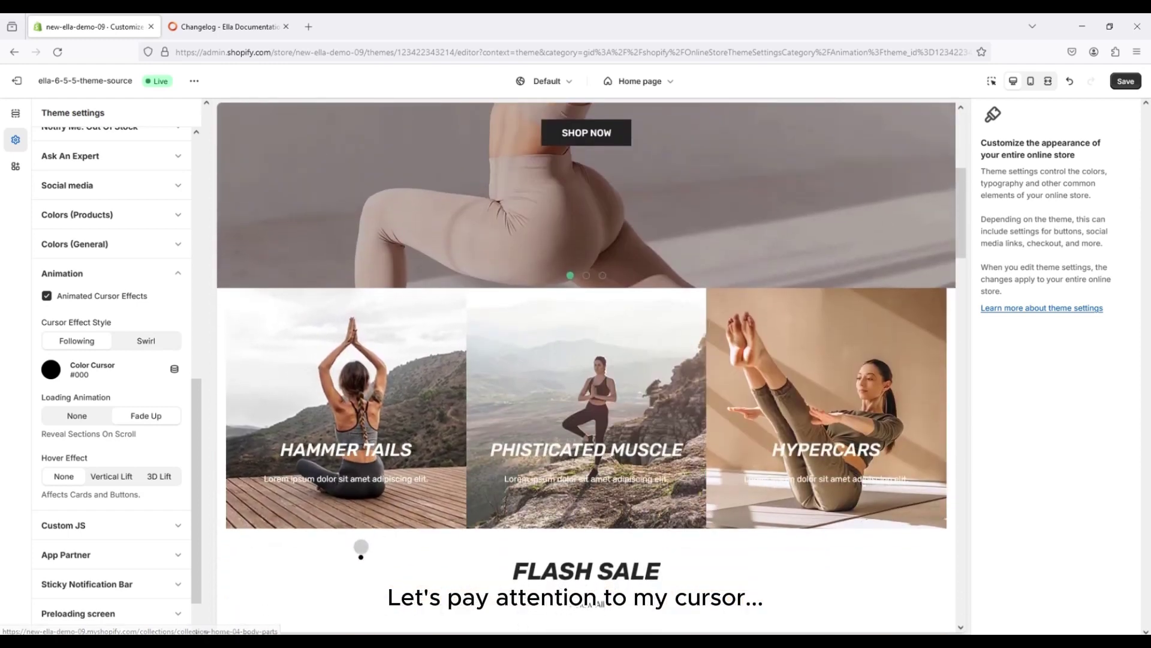
pyautogui.scroll(-2, 386, 467)
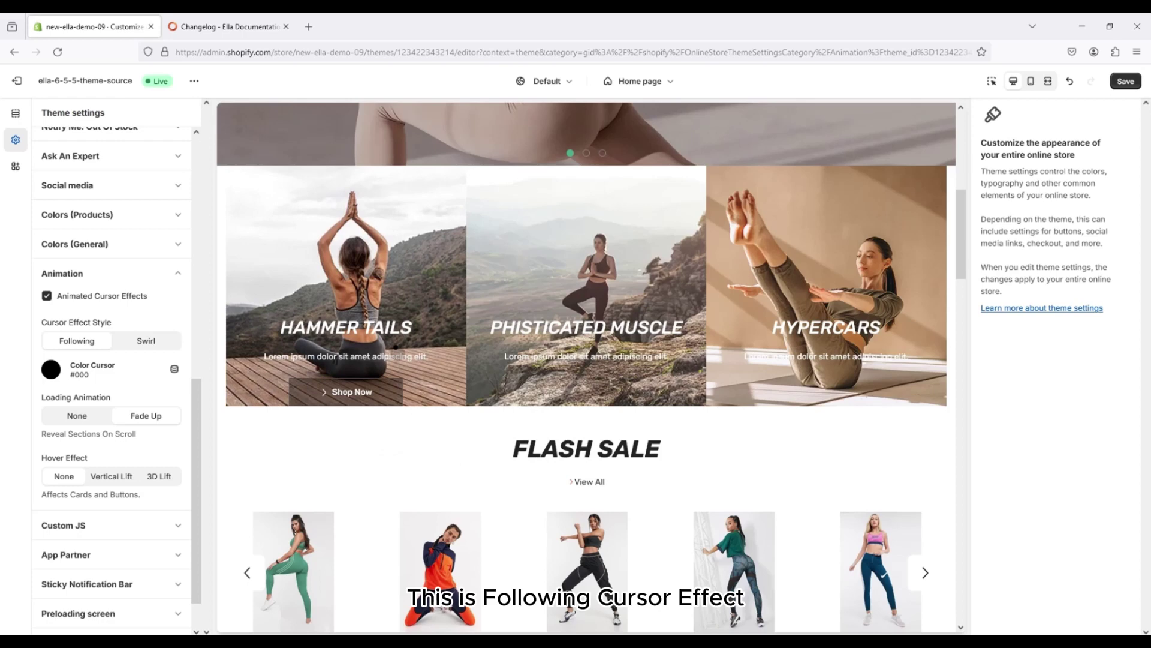
pyautogui.scroll(3, 437, 248)
pyautogui.scroll(1, 437, 247)
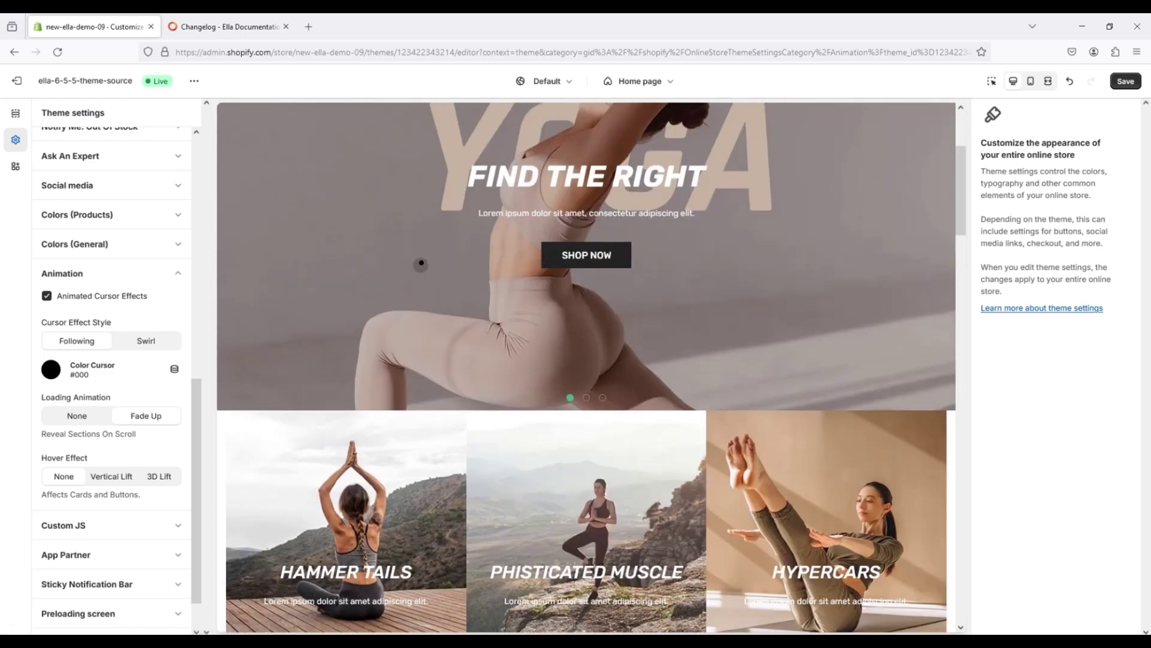
pyautogui.scroll(1, 479, 251)
pyautogui.scroll(3, 452, 314)
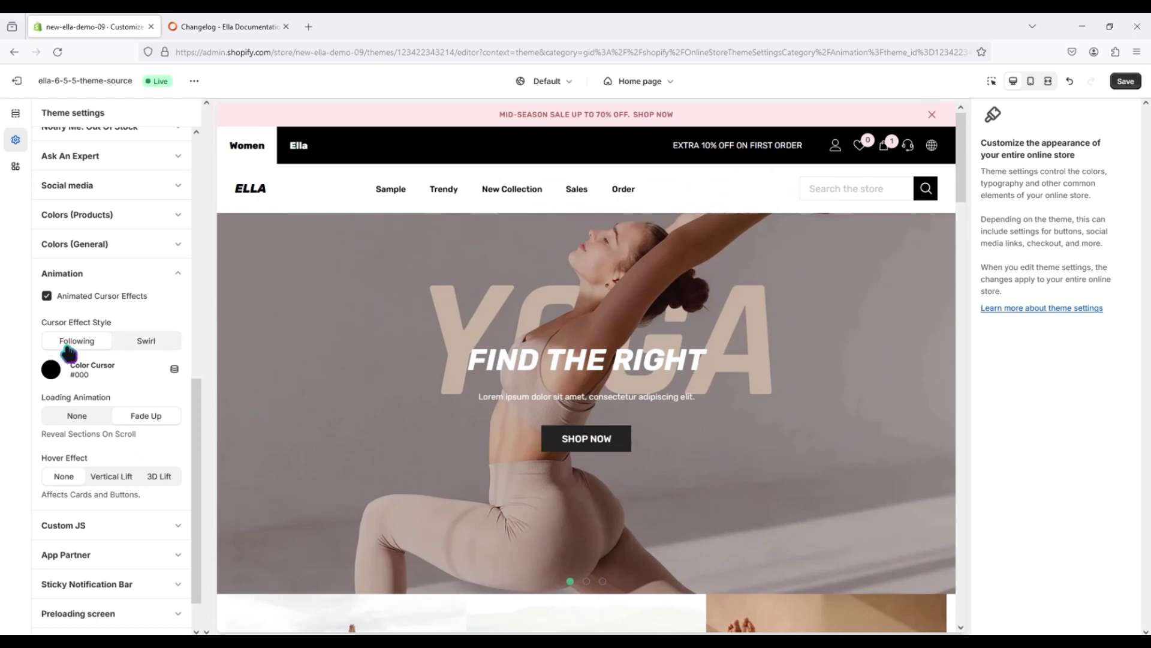
# Step: Set Cursor Effect Style to Swirl and preview it on the scrolled home page
pyautogui.click(134, 350)
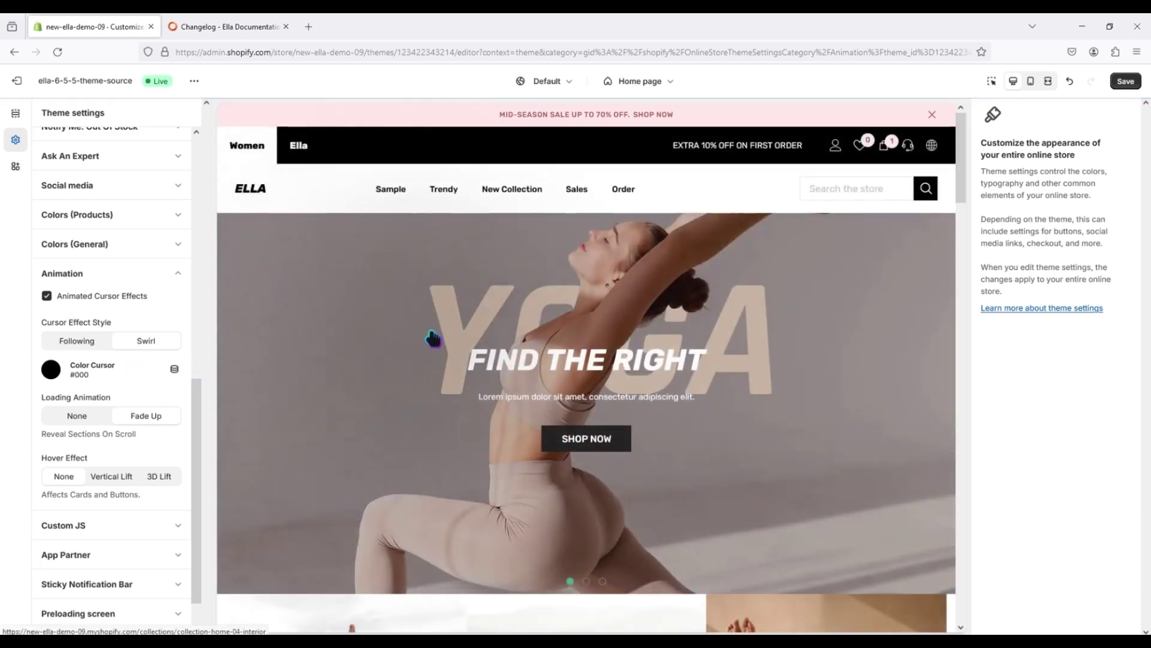
pyautogui.scroll(-5, 444, 309)
pyautogui.scroll(-4, 444, 384)
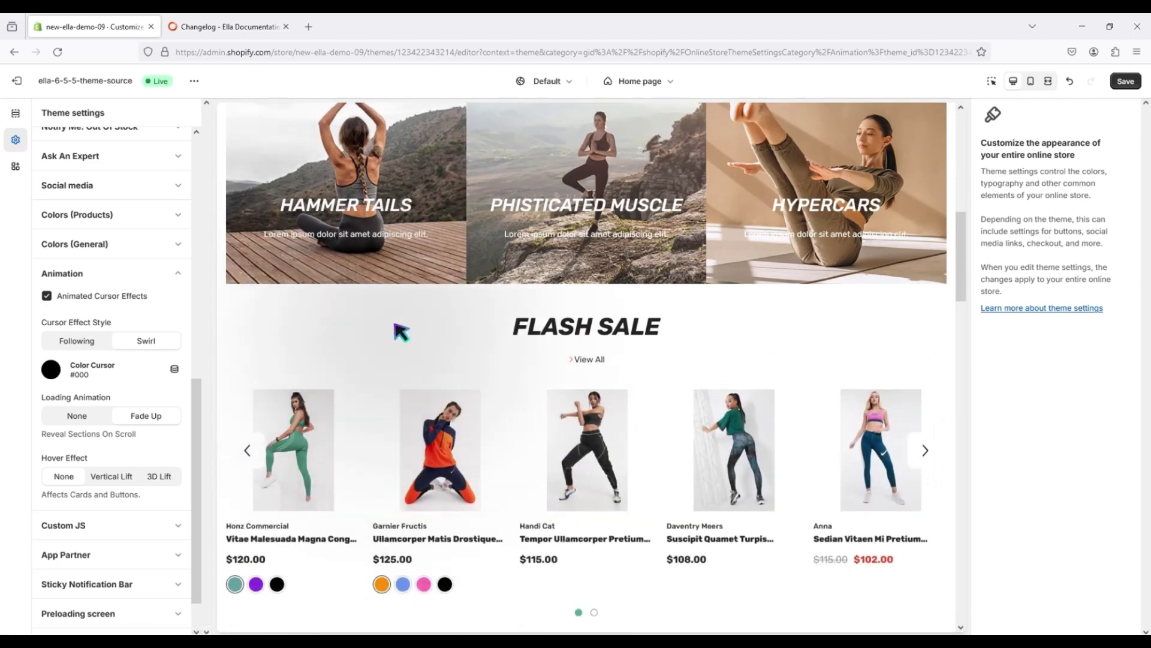
pyautogui.scroll(-2, 398, 326)
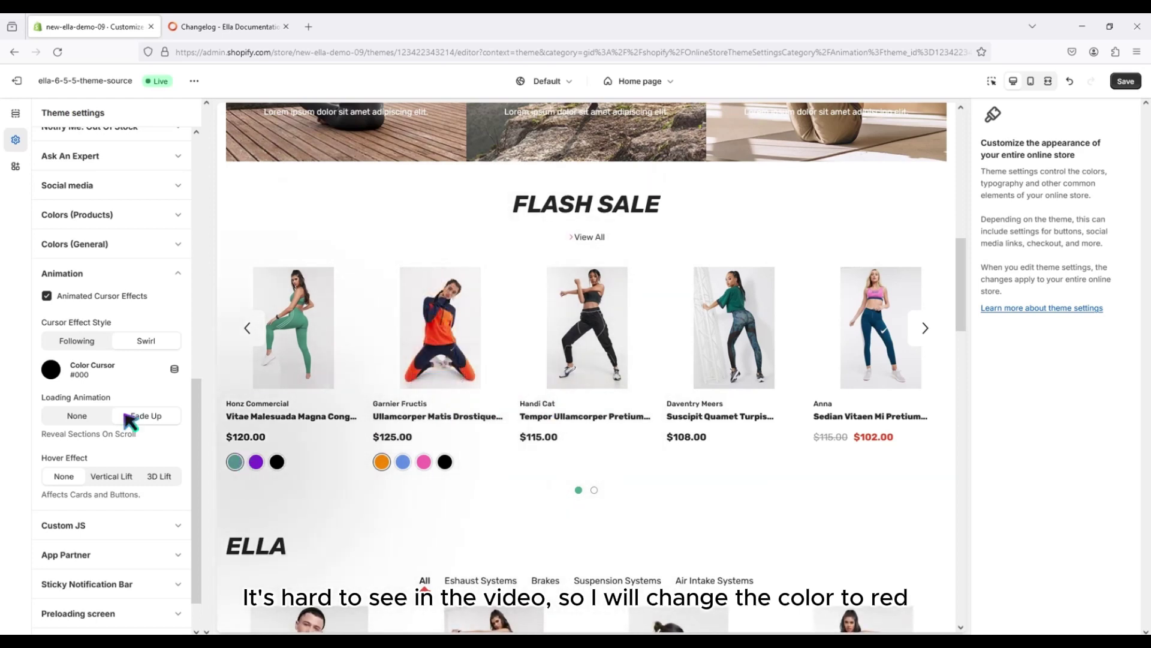
# Step: Set the Color Cursor to red #FA0000 and check it in the preview
pyautogui.click(51, 368)
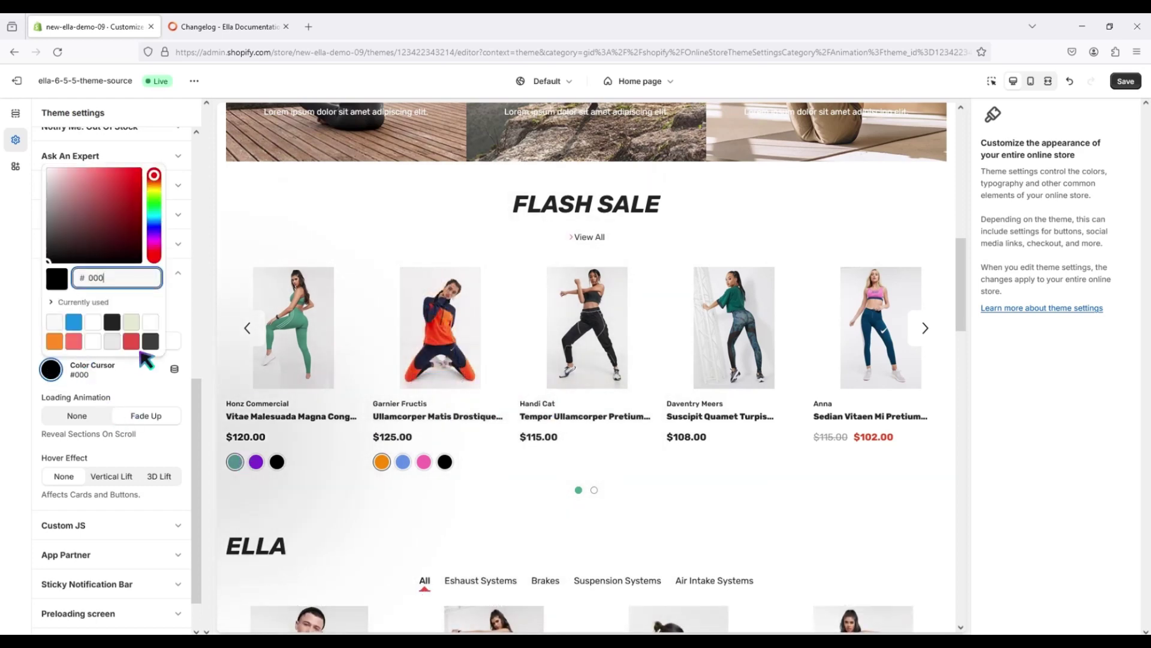
pyautogui.click(142, 170)
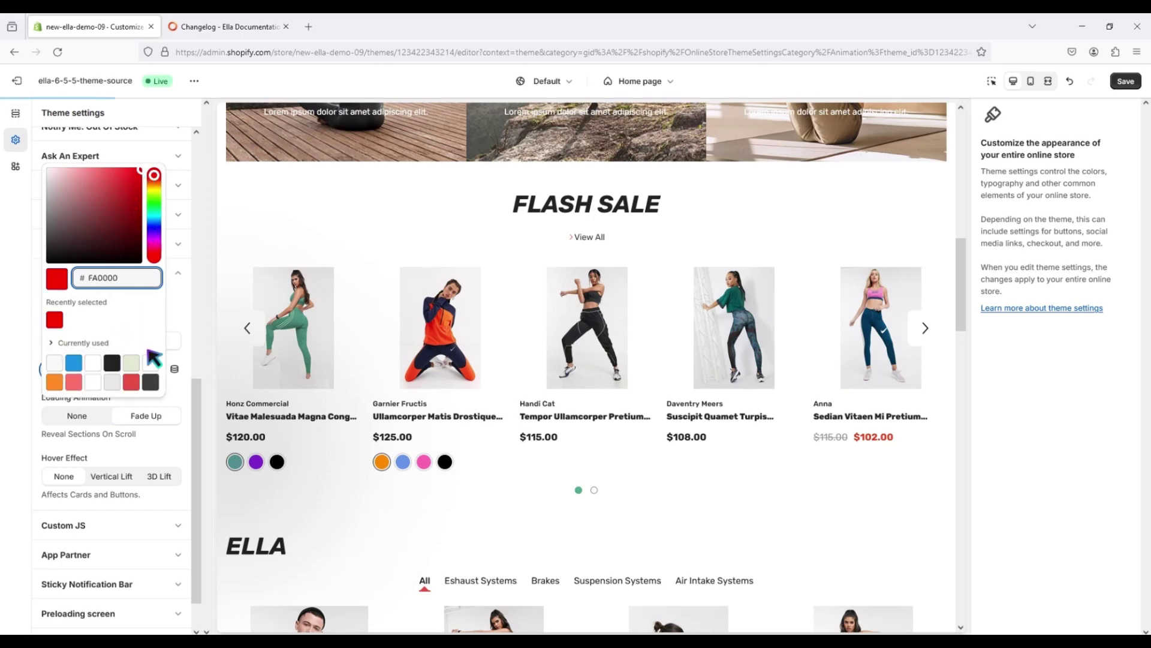
pyautogui.click(198, 368)
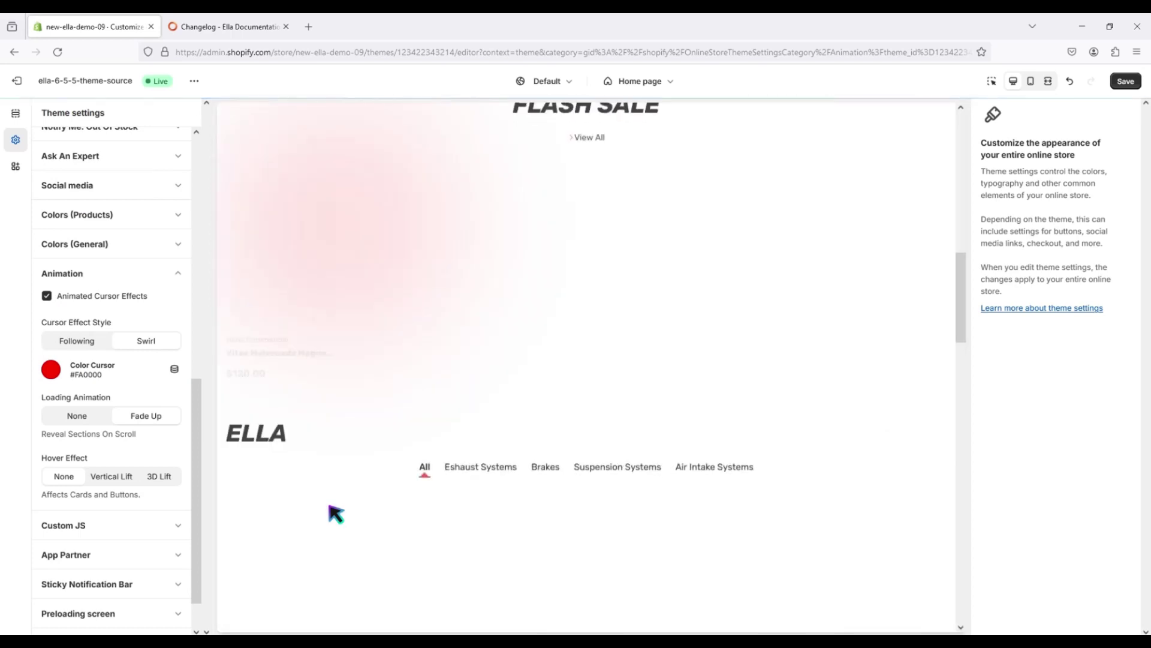
pyautogui.scroll(2, 426, 390)
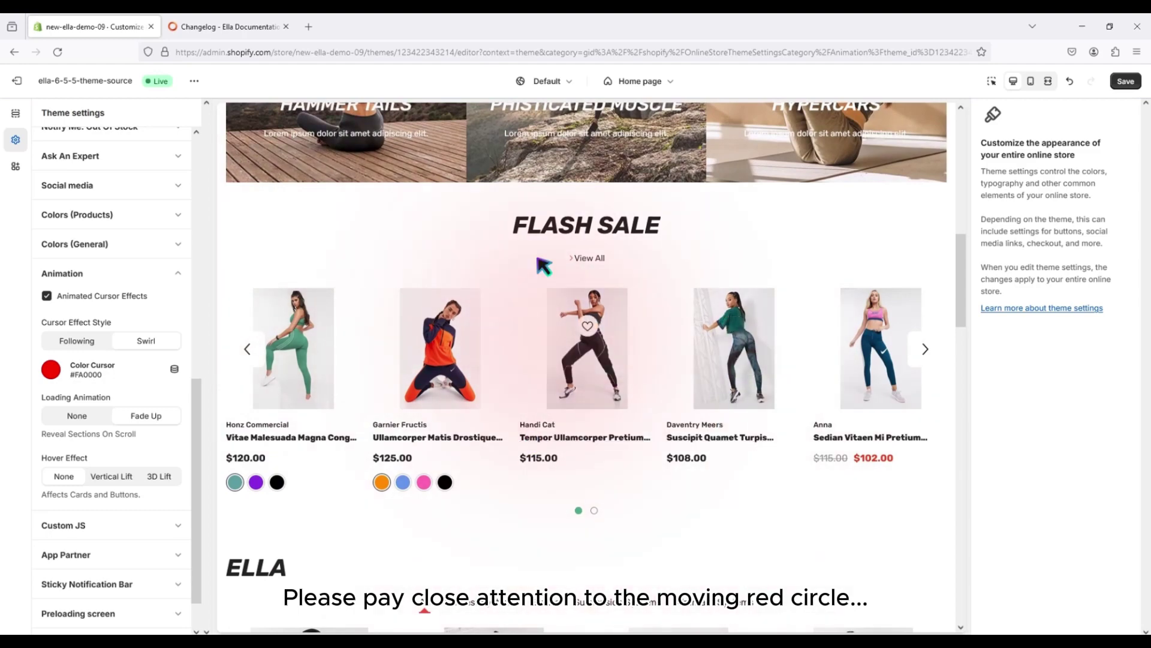
pyautogui.scroll(4, 522, 285)
pyautogui.scroll(4, 522, 285)
pyautogui.scroll(-6, 458, 342)
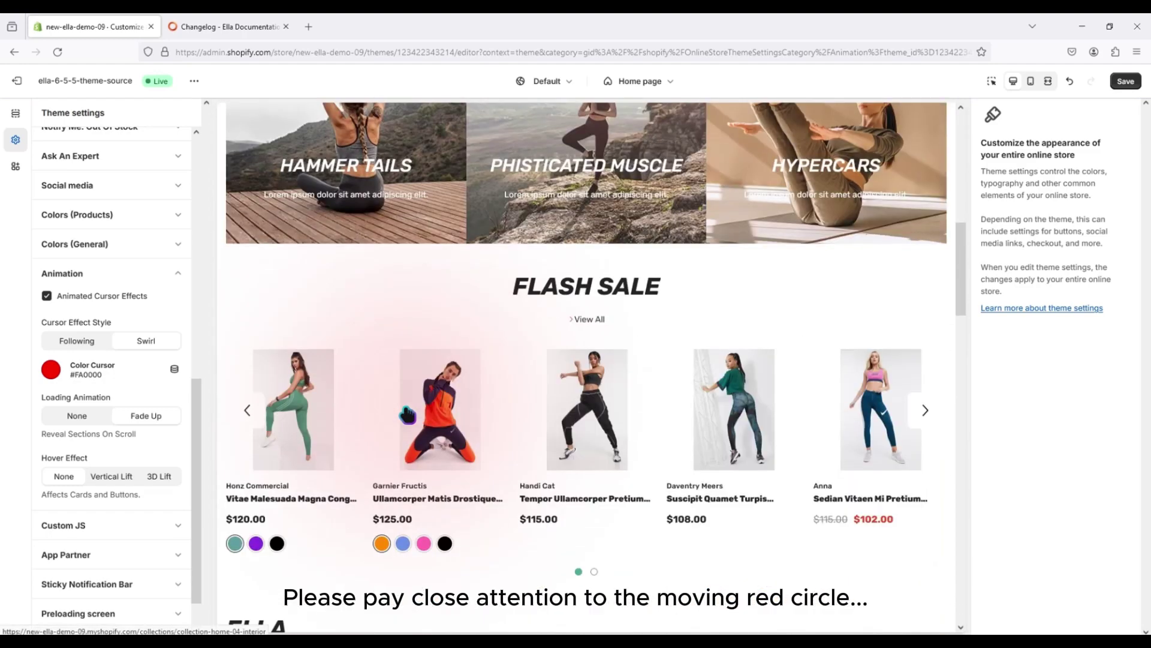
pyautogui.scroll(-4, 416, 416)
pyautogui.scroll(-4, 412, 443)
pyautogui.scroll(-3, 420, 420)
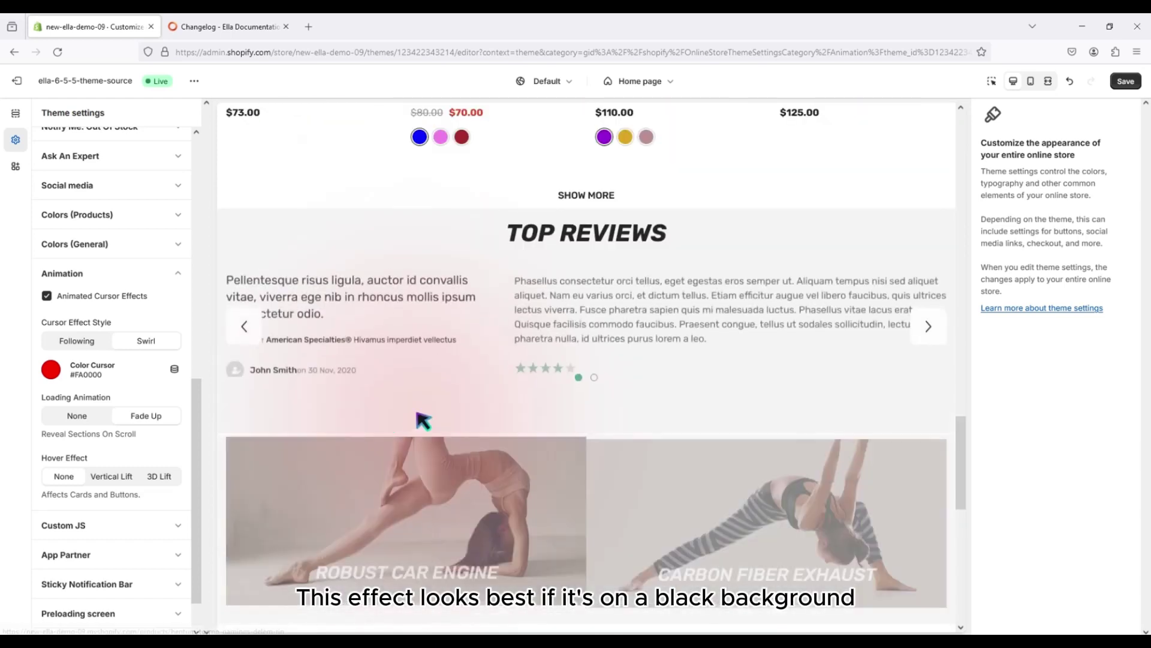
pyautogui.scroll(-3, 456, 408)
pyautogui.scroll(-4, 463, 416)
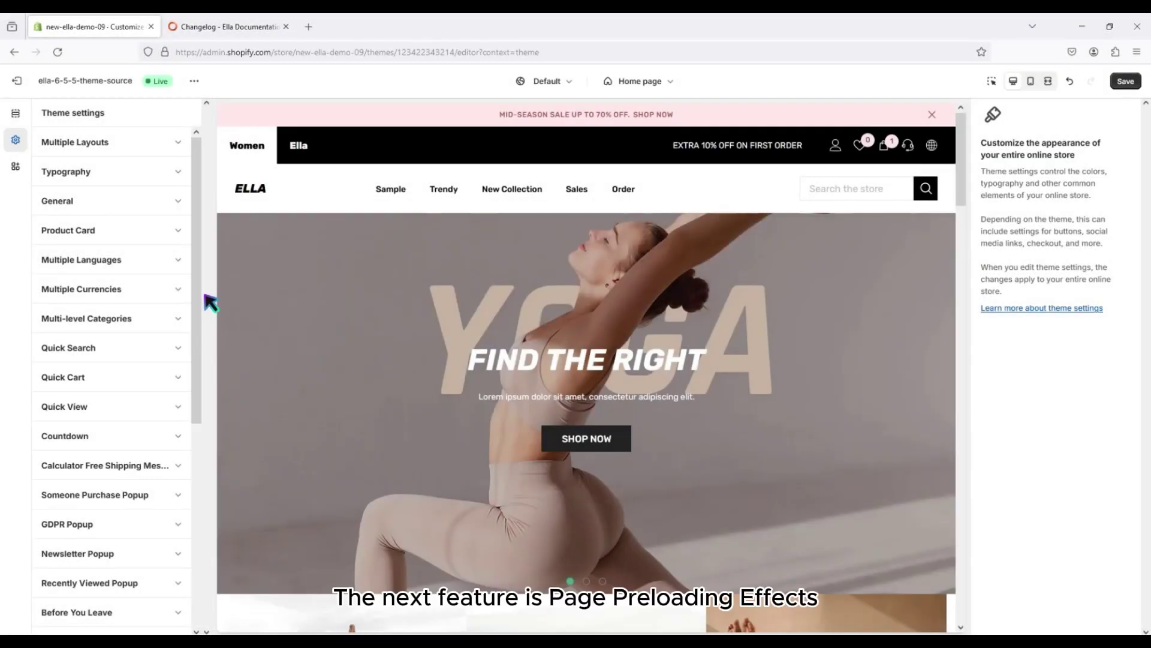
# Step: Expand Preloading screen settings and tick Enable preloading screen
pyautogui.scroll(-5, 126, 360)
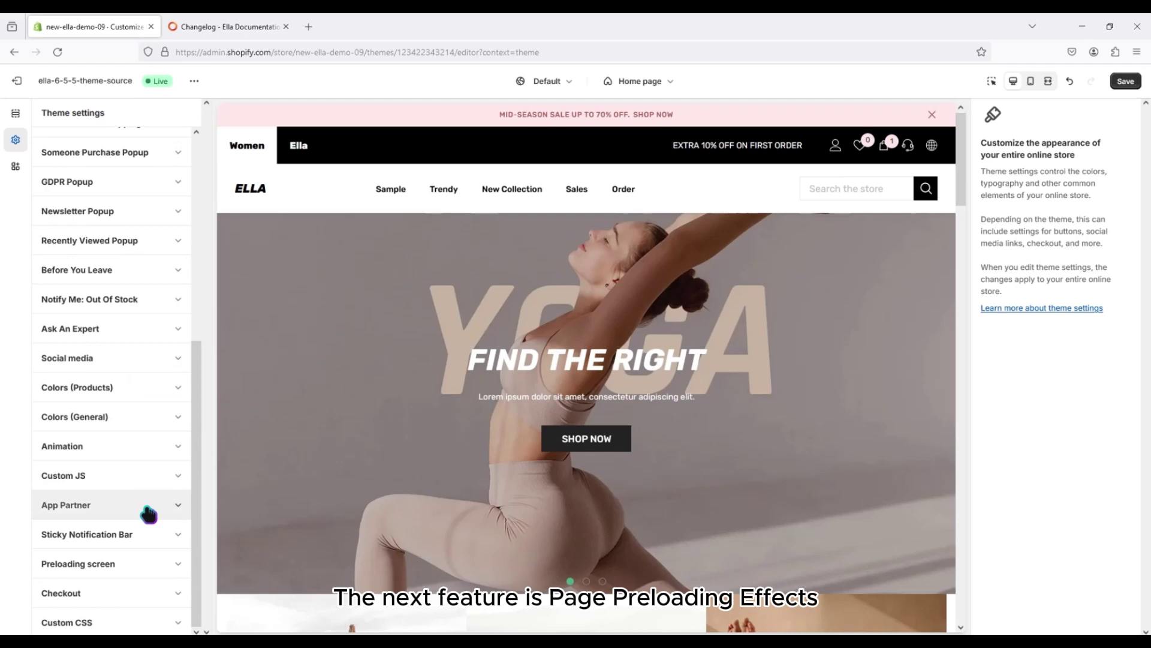
pyautogui.click(129, 566)
pyautogui.scroll(-4, 163, 444)
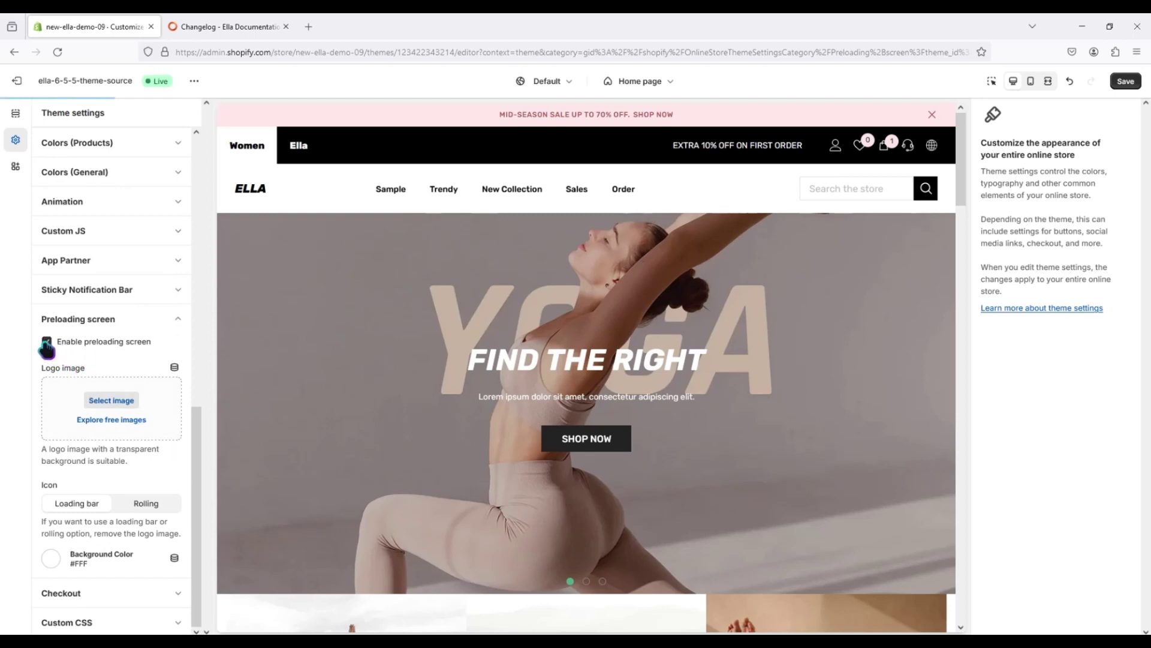
pyautogui.click(46, 342)
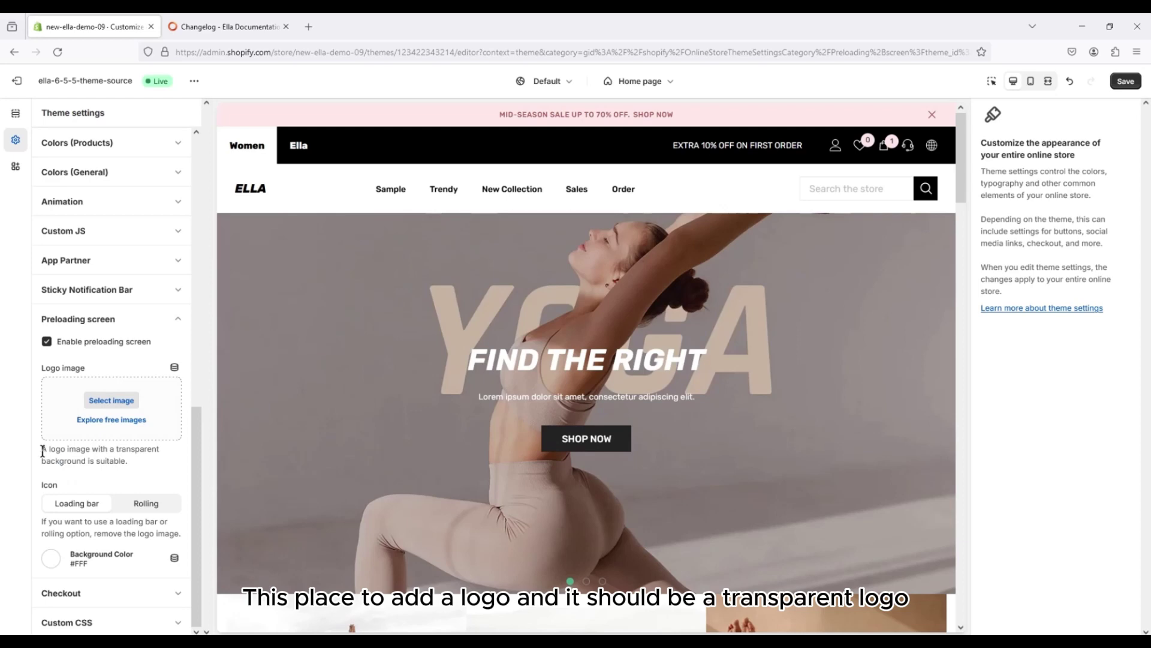
# Step: Choose the Black_logo image from the store library as the preloading screen logo
pyautogui.moveTo(43, 451); pyautogui.dragTo(112, 460)
pyautogui.click(102, 460)
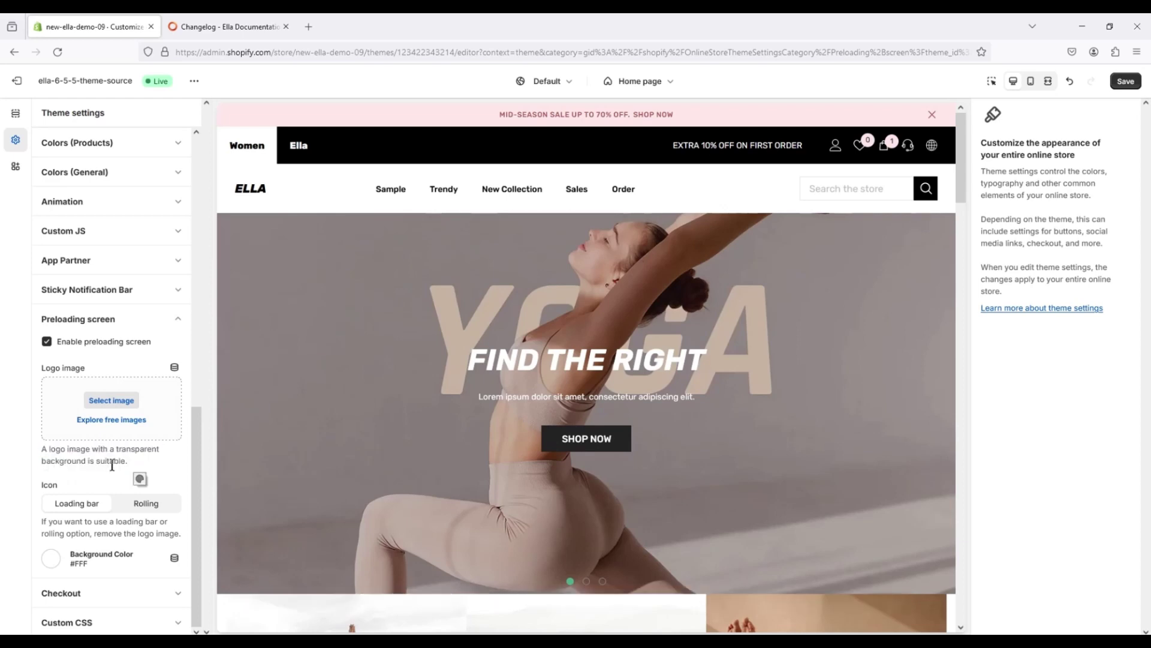
pyautogui.click(112, 401)
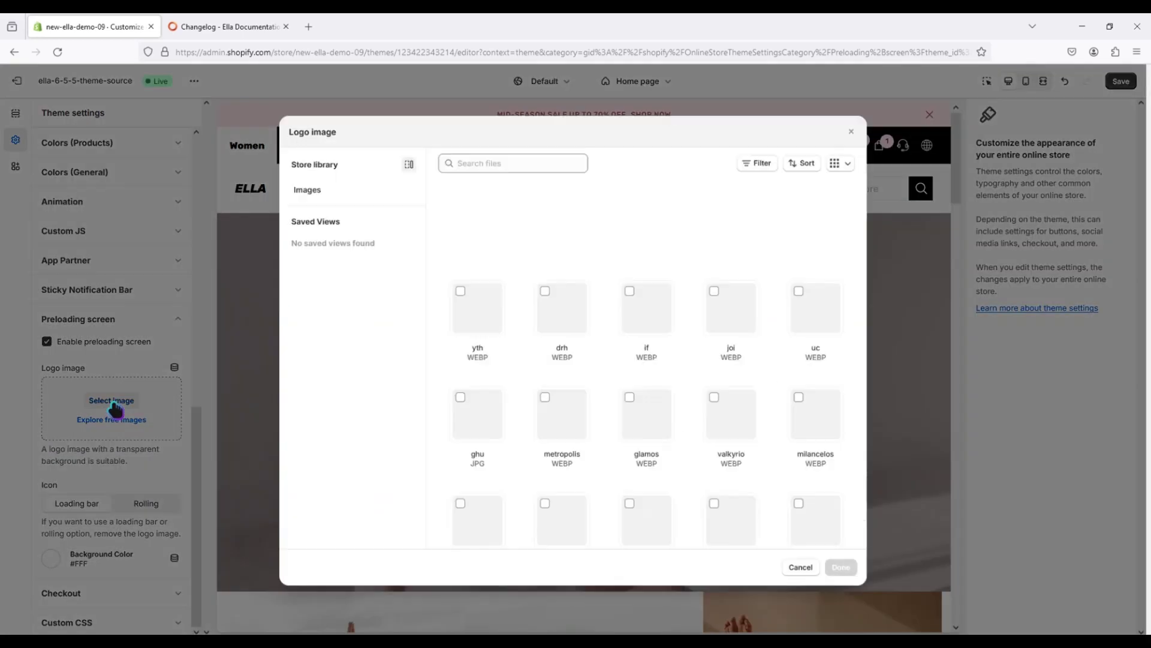
pyautogui.scroll(-4, 557, 444)
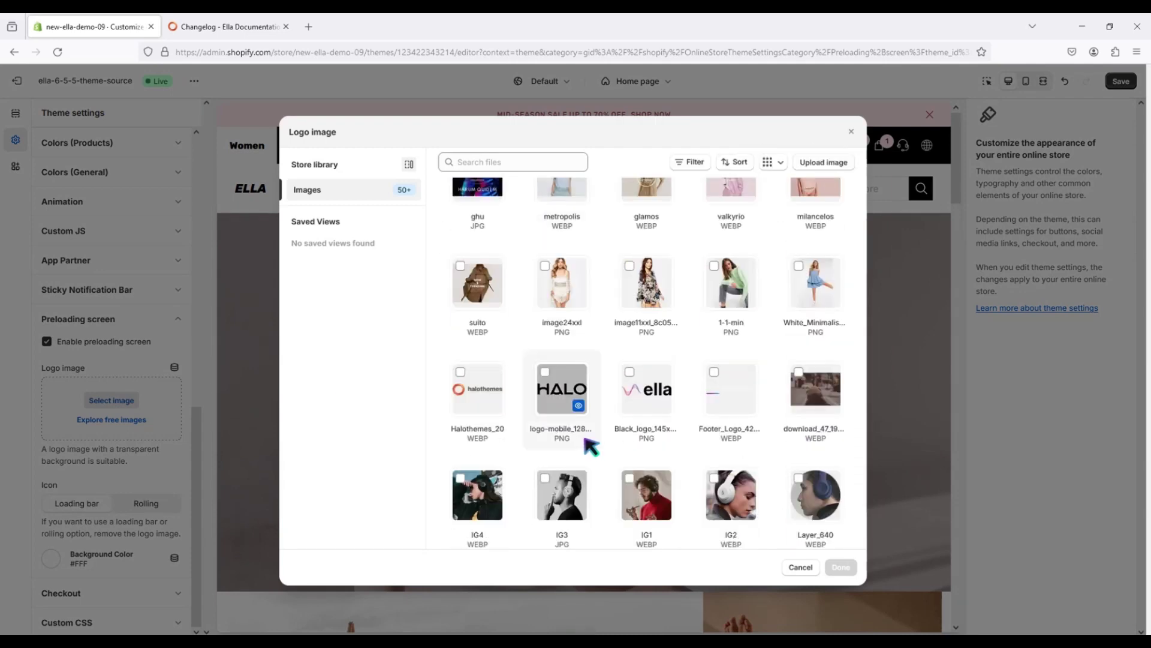
pyautogui.click(644, 390)
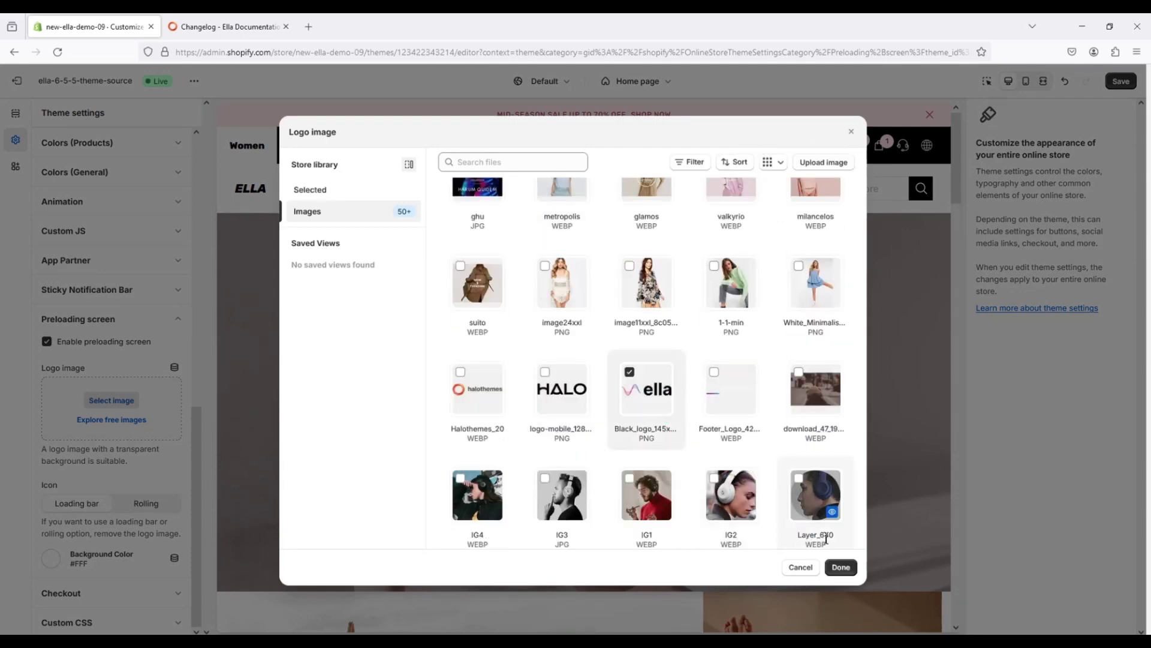
pyautogui.click(841, 568)
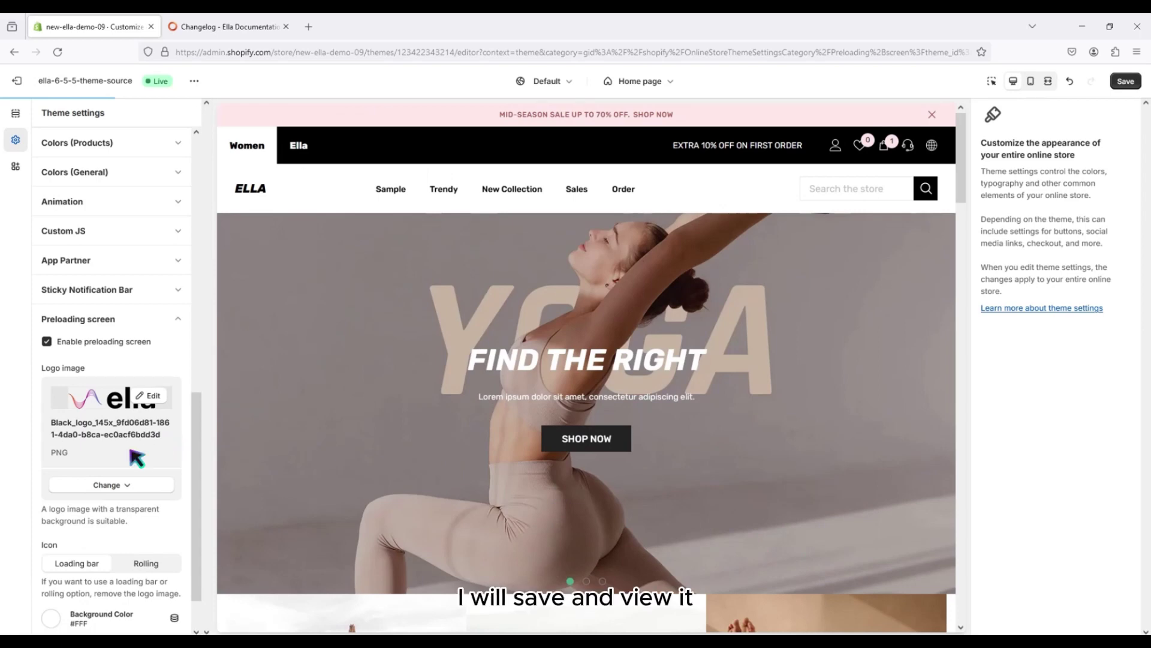
pyautogui.scroll(-2, 135, 455)
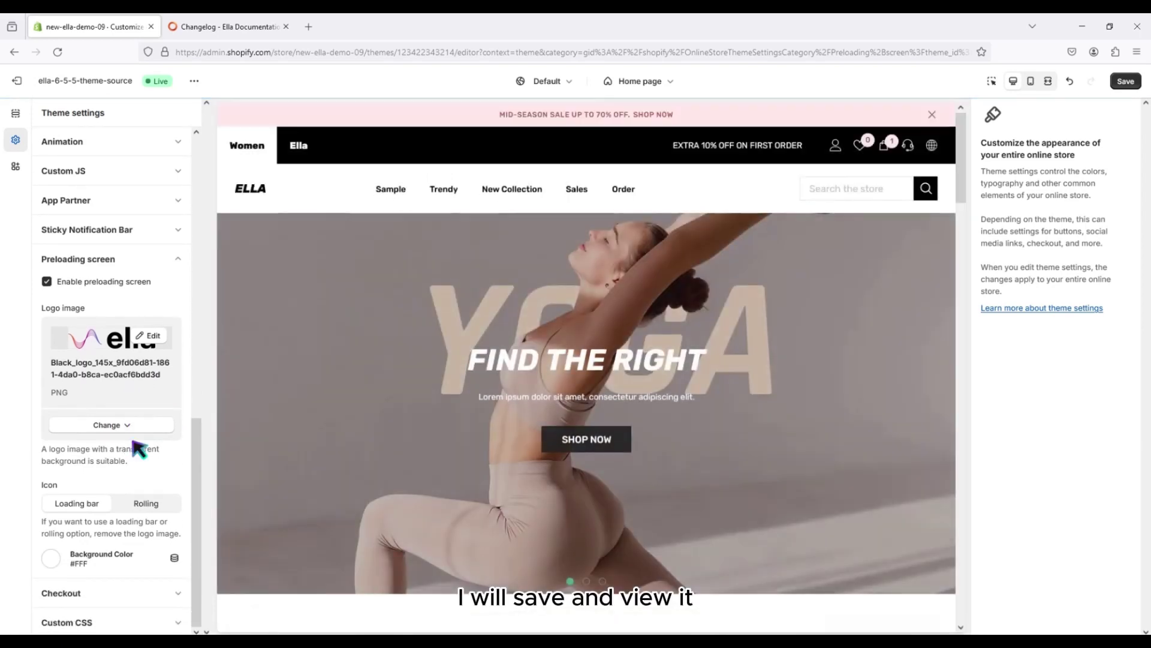
# Step: Save the theme and open the Vitae Malesuada Magna Congue Luna product under FLASH SALE
pyautogui.click(1126, 82)
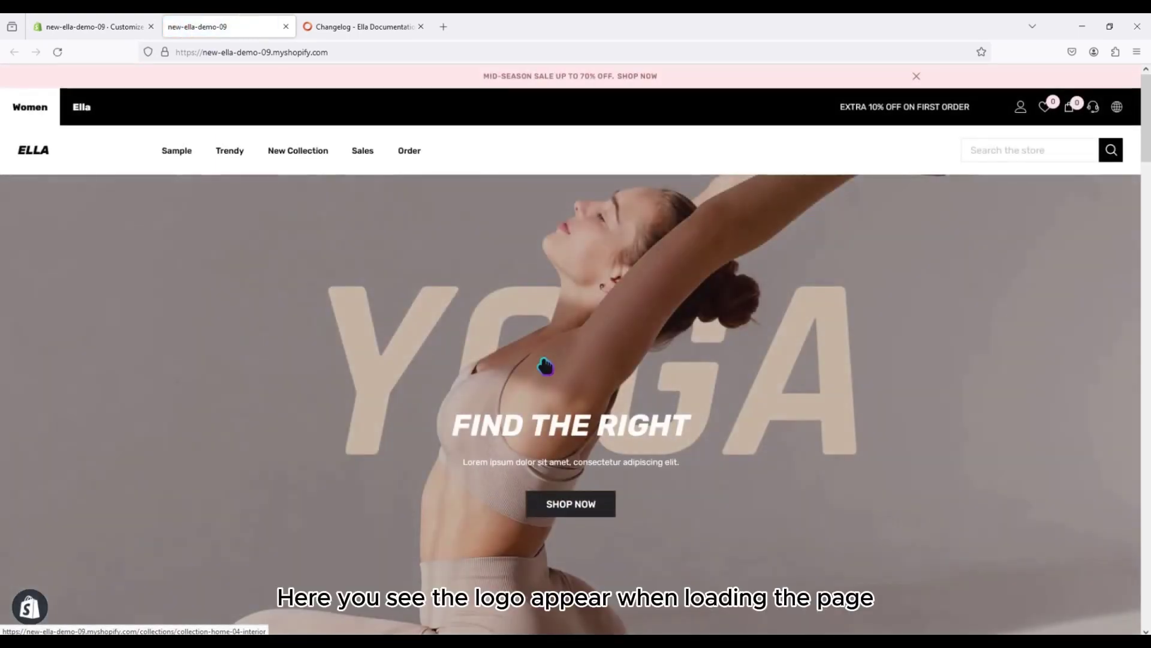
pyautogui.scroll(-5, 551, 412)
pyautogui.scroll(-5, 540, 390)
pyautogui.scroll(-4, 359, 412)
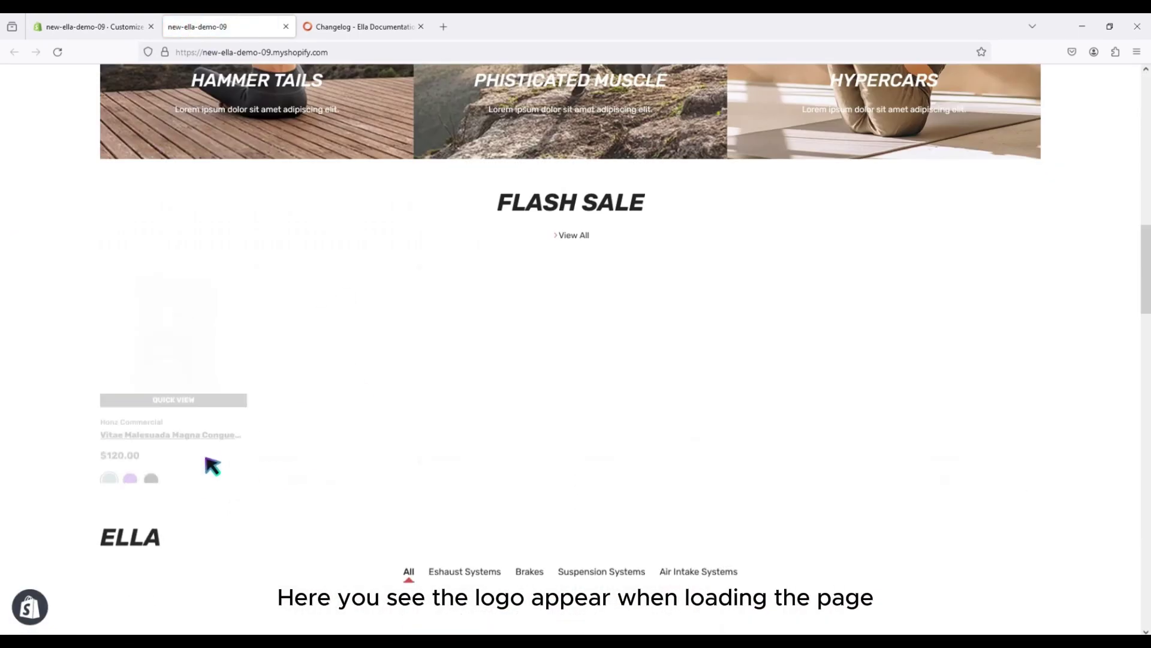
pyautogui.click(200, 427)
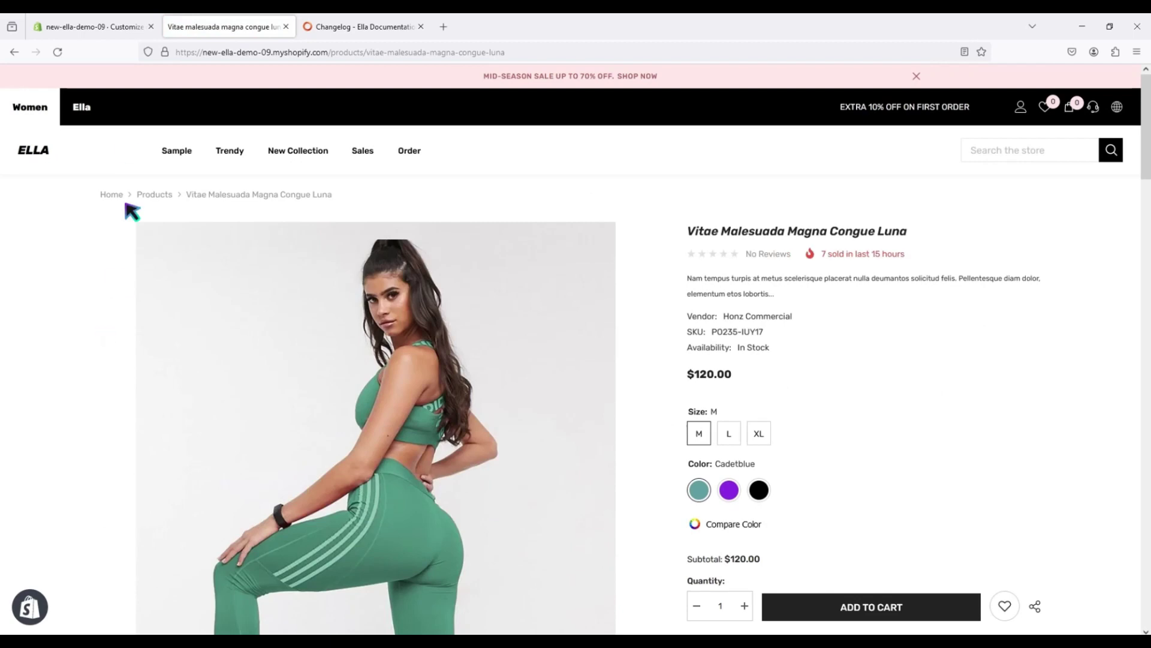
# Step: Back in the editor, choose Remove image under the preloading Logo image's Change menu
pyautogui.click(97, 30)
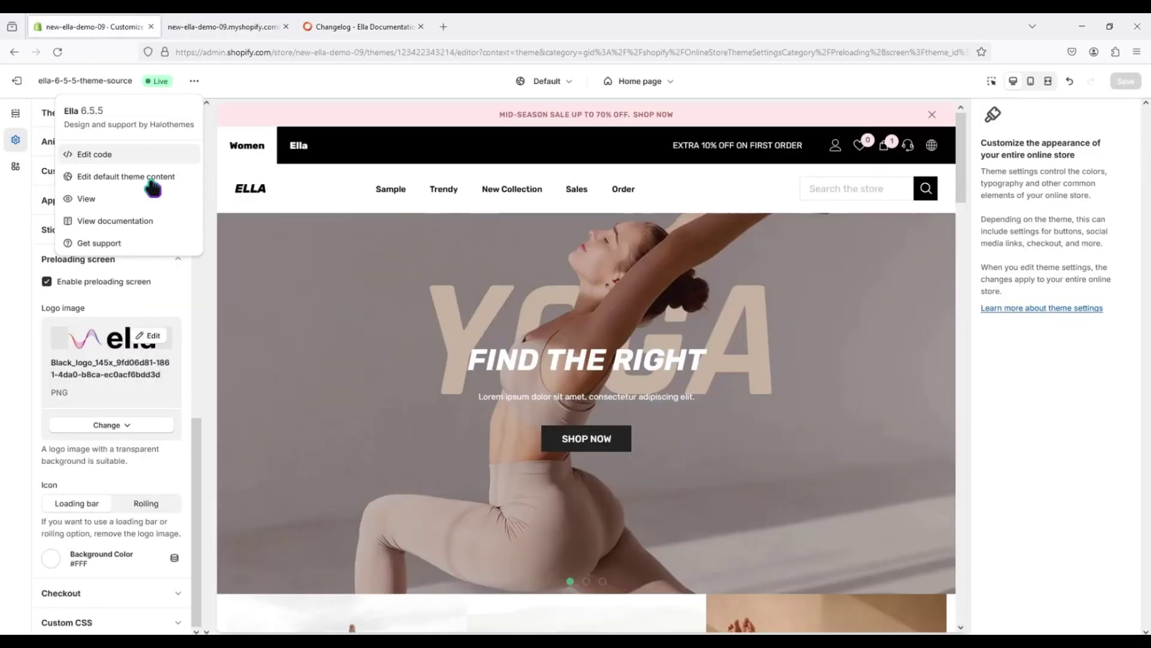
pyautogui.click(27, 387)
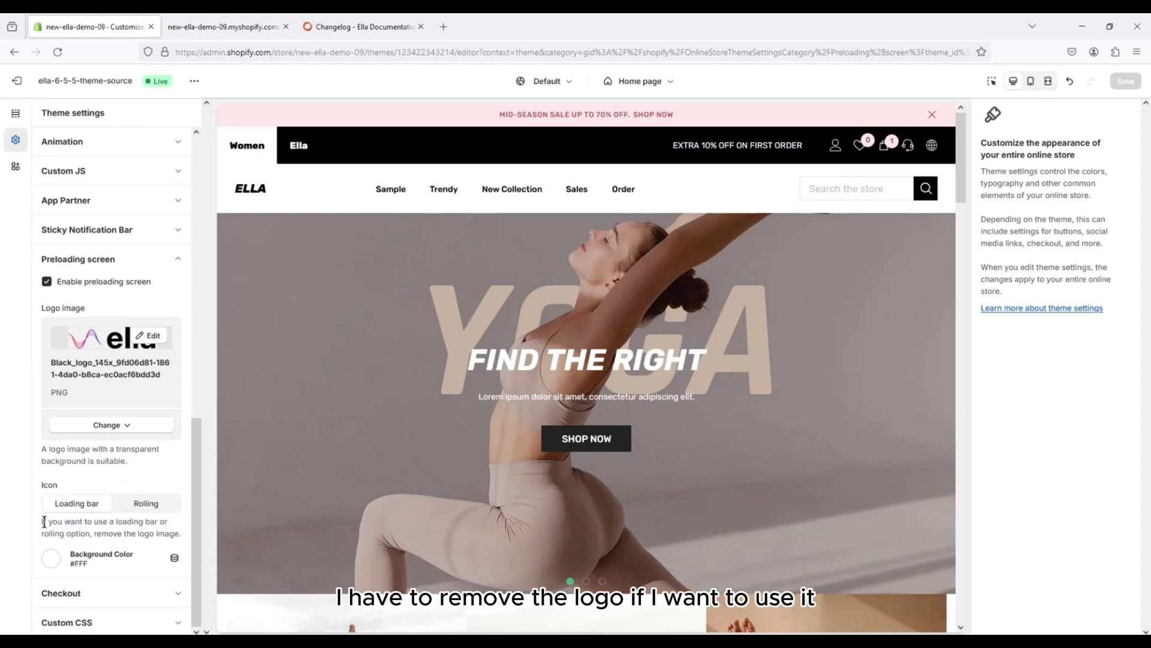
pyautogui.moveTo(43, 523); pyautogui.dragTo(177, 535)
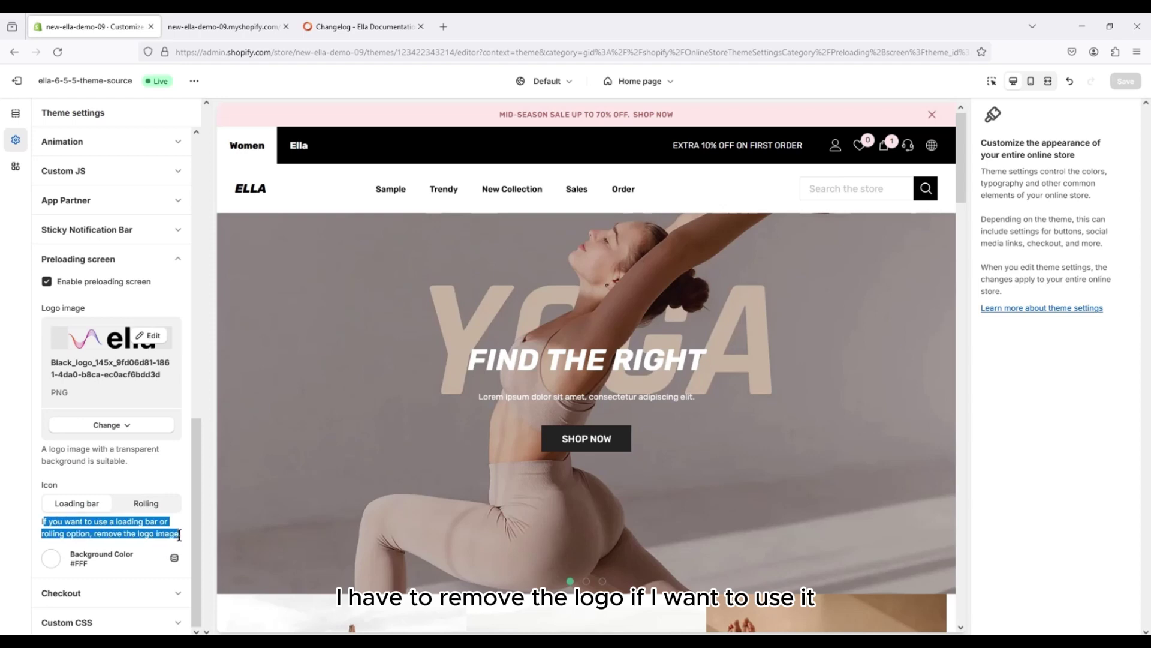
pyautogui.click(144, 537)
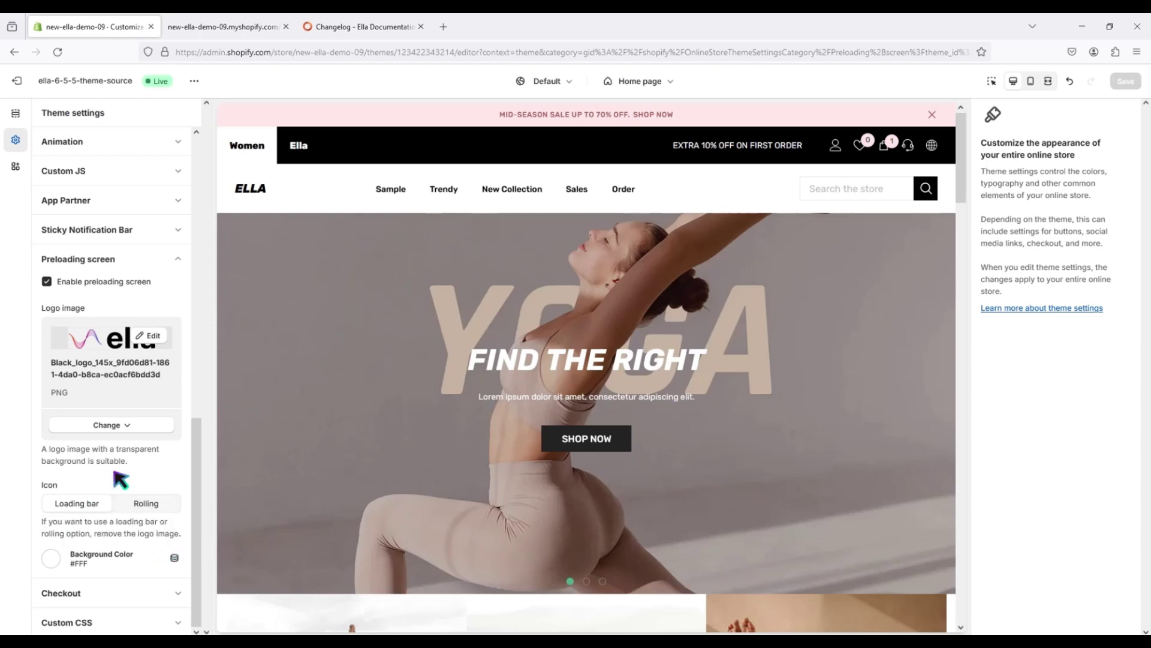
pyautogui.click(123, 427)
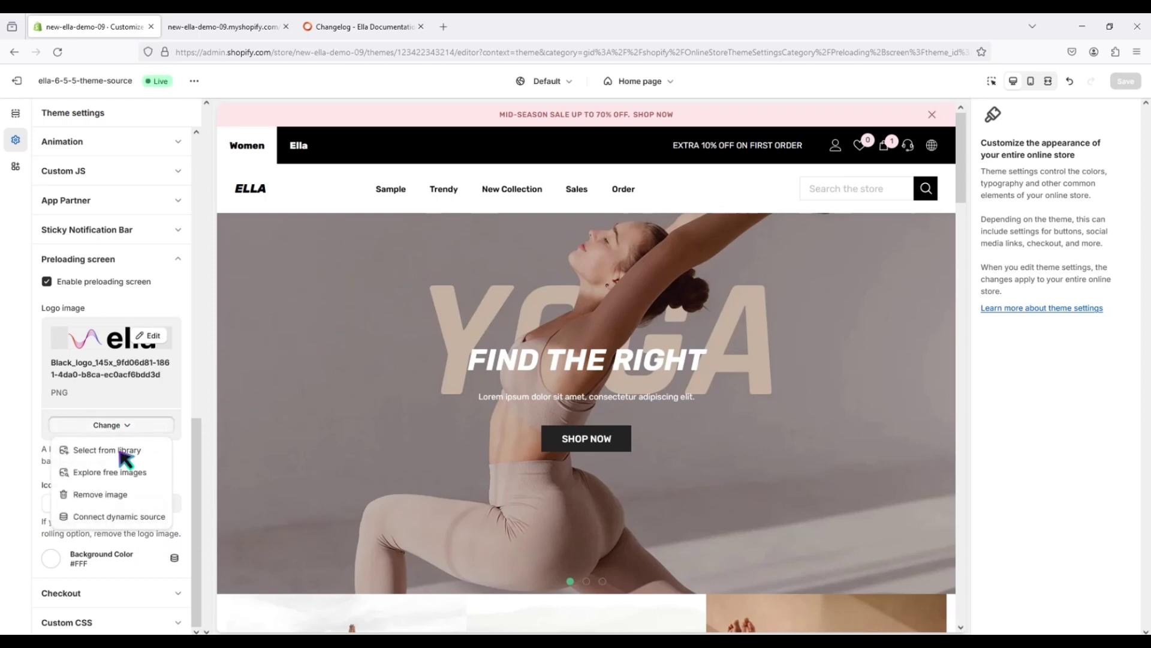
pyautogui.click(106, 500)
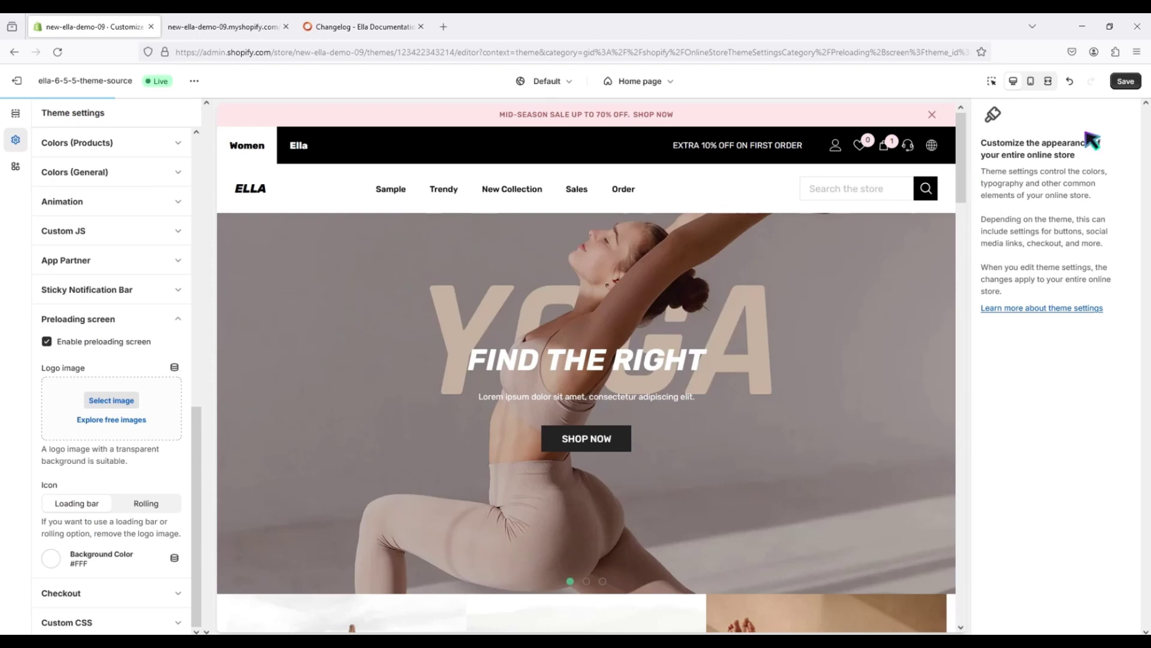
# Step: Save the logo removal and reload the Vitae Malesuada Magna Congue Luna page to view the loading-bar preloader
pyautogui.click(1126, 82)
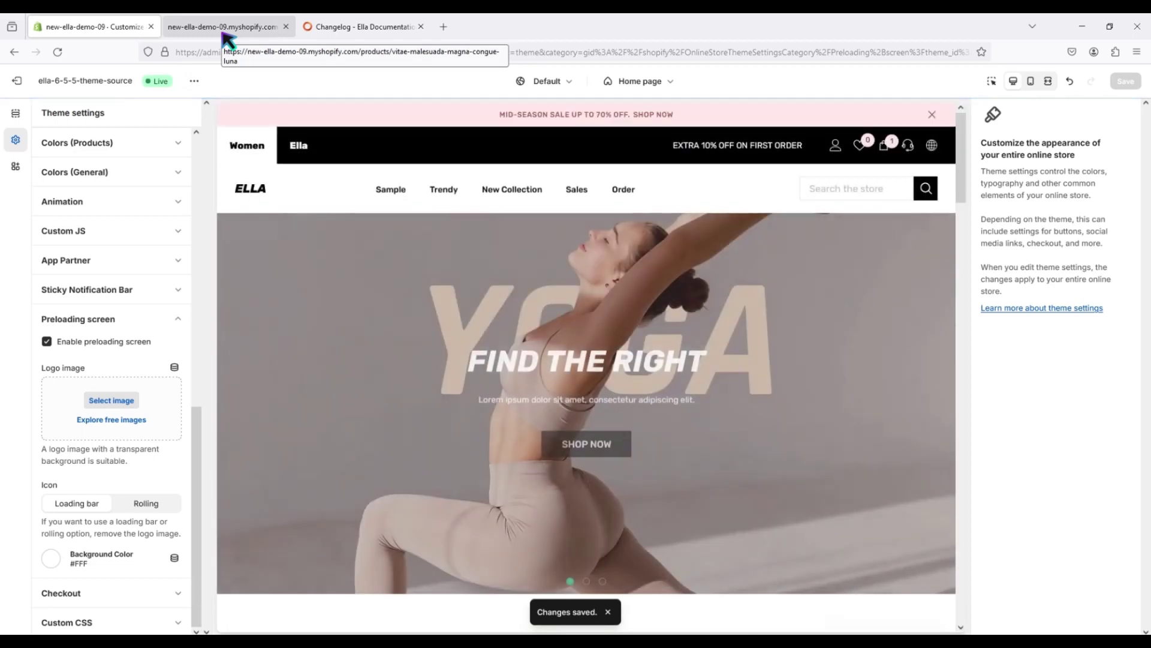
pyautogui.click(223, 33)
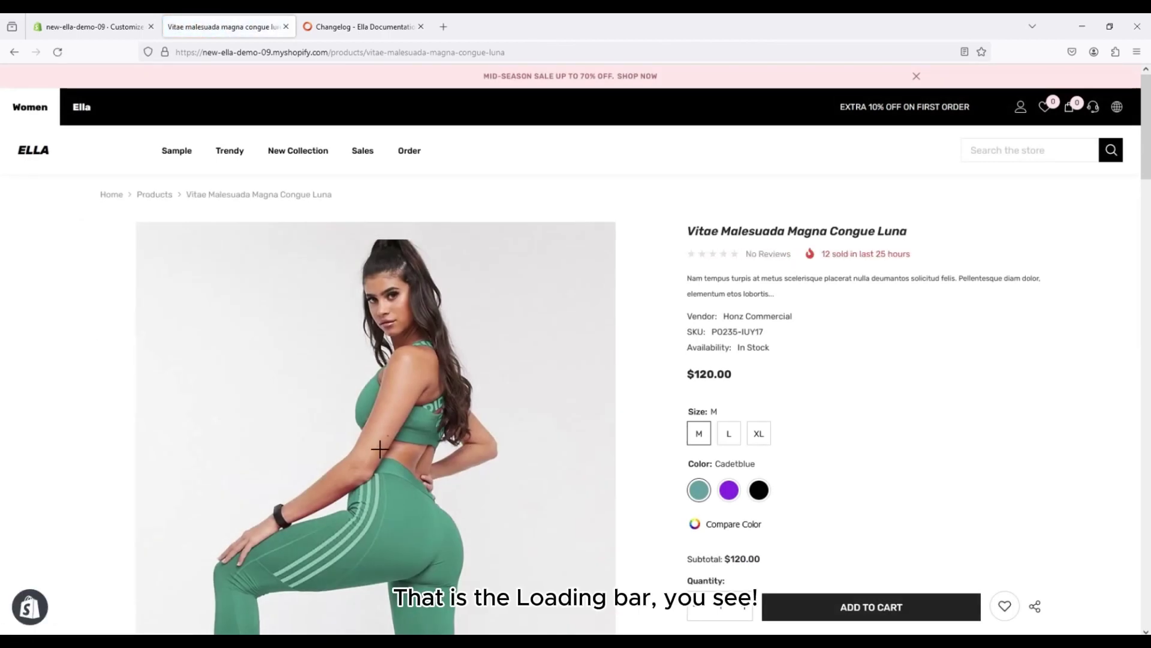
pyautogui.scroll(-3, 381, 444)
pyautogui.scroll(3, 348, 394)
pyautogui.press('F5')
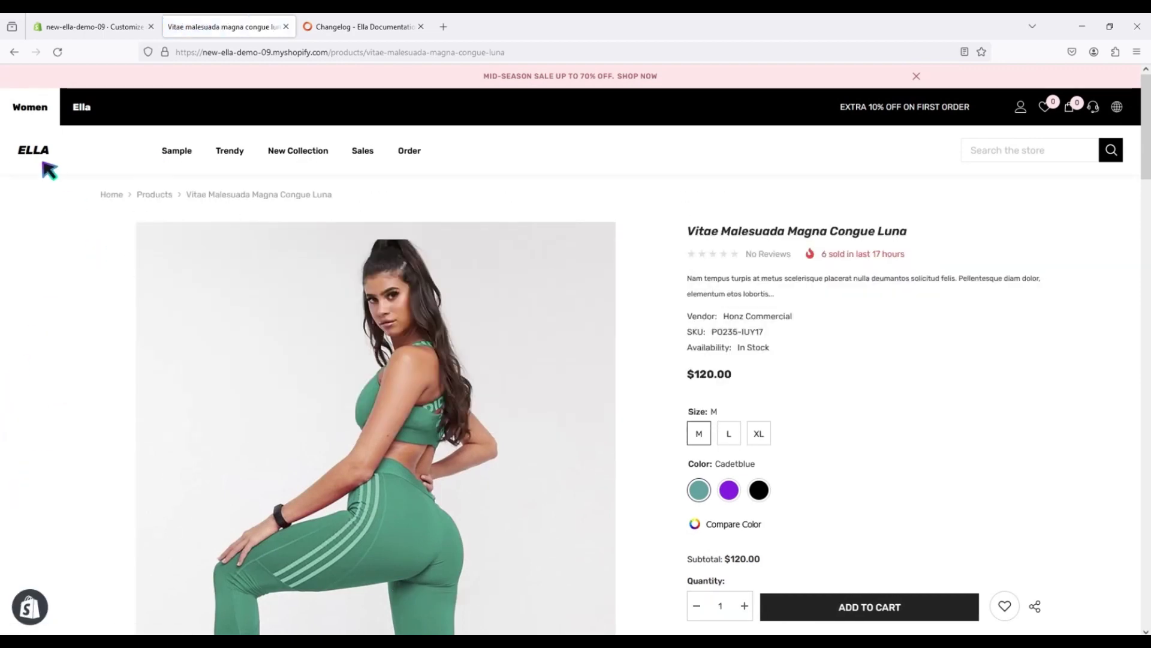
pyautogui.click(84, 27)
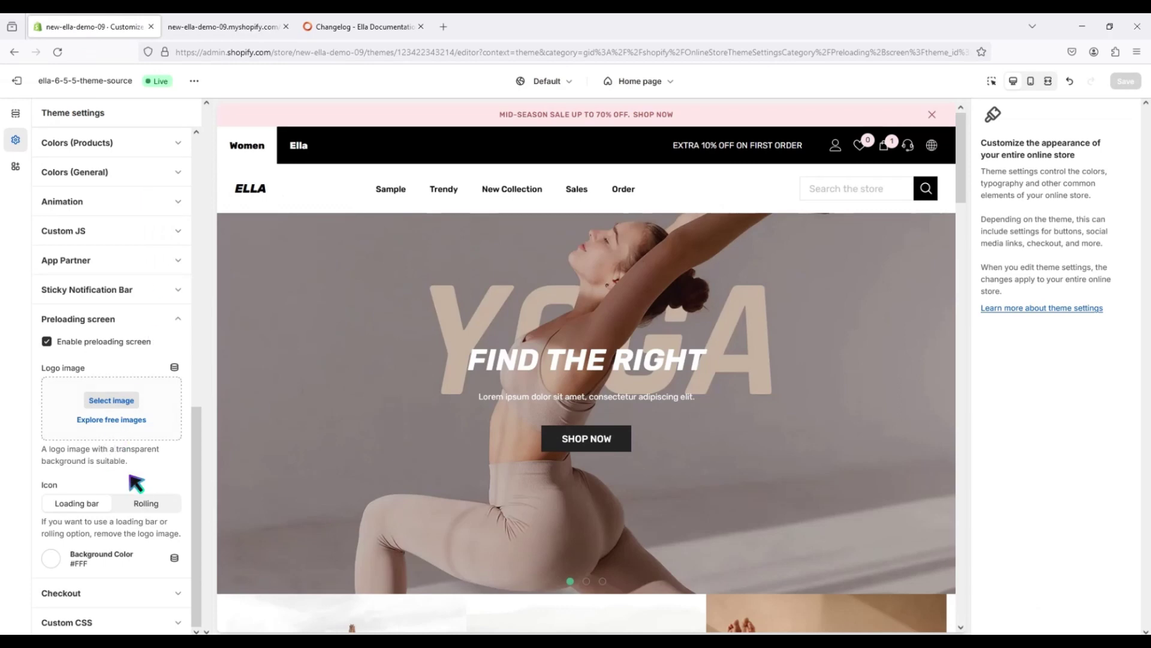
# Step: Choose Rolling under Preloading screen > Icon and save the theme
pyautogui.click(147, 505)
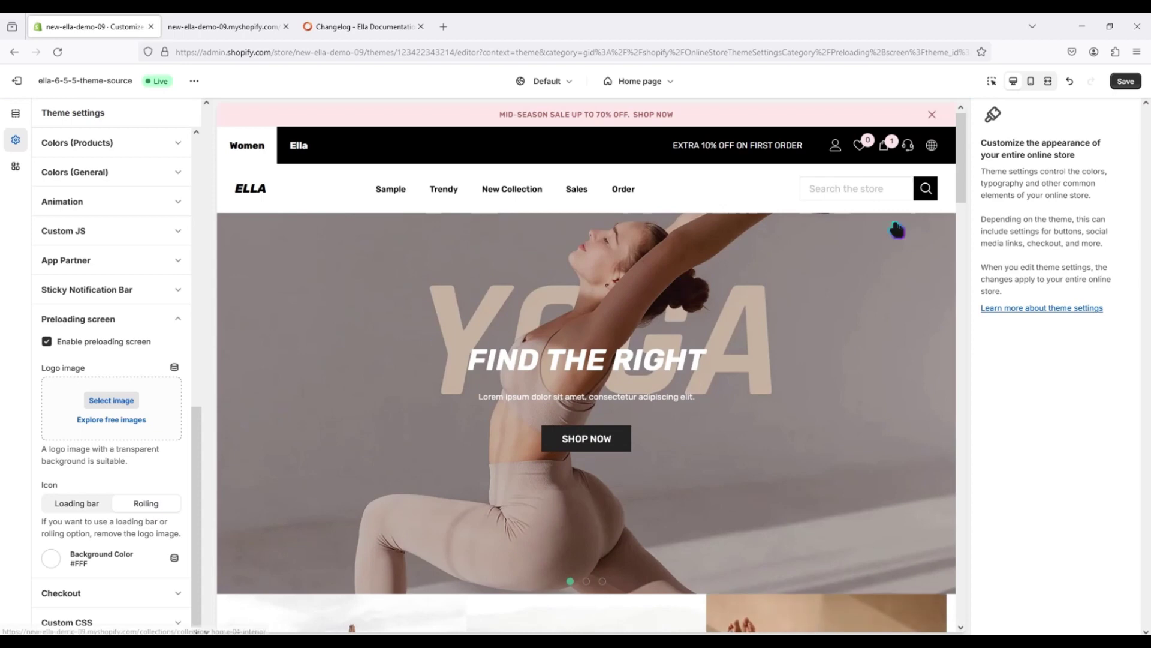
pyautogui.click(1126, 81)
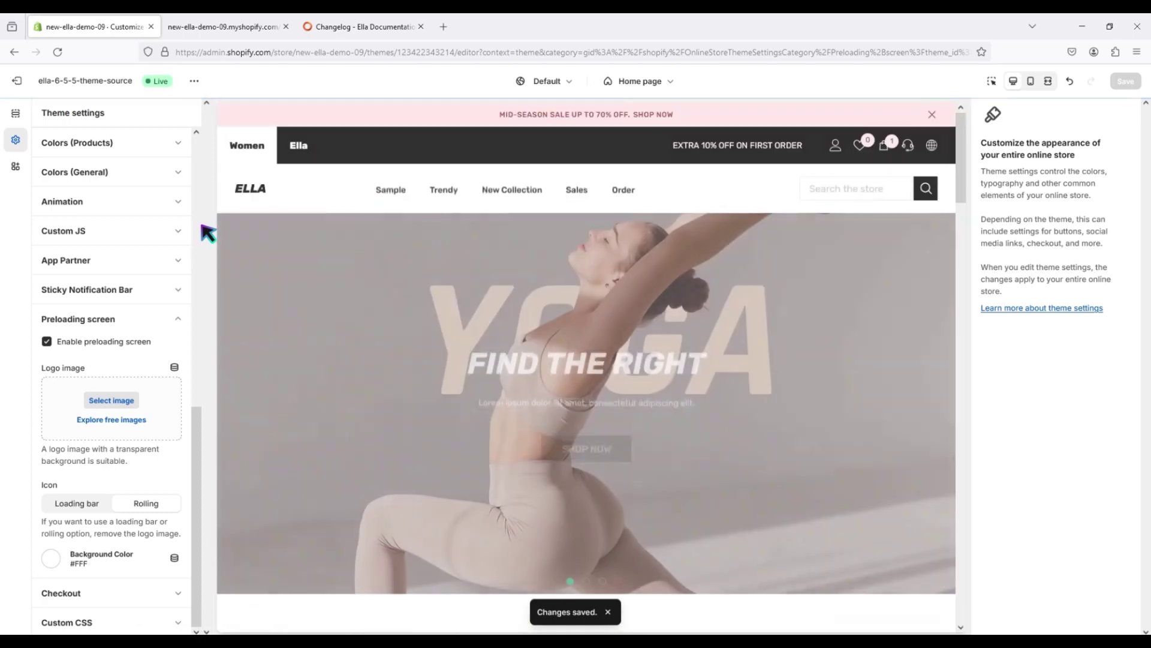
# Step: Open the ELLA store homepage and reload it twice to watch the Rolling preloader
pyautogui.click(231, 27)
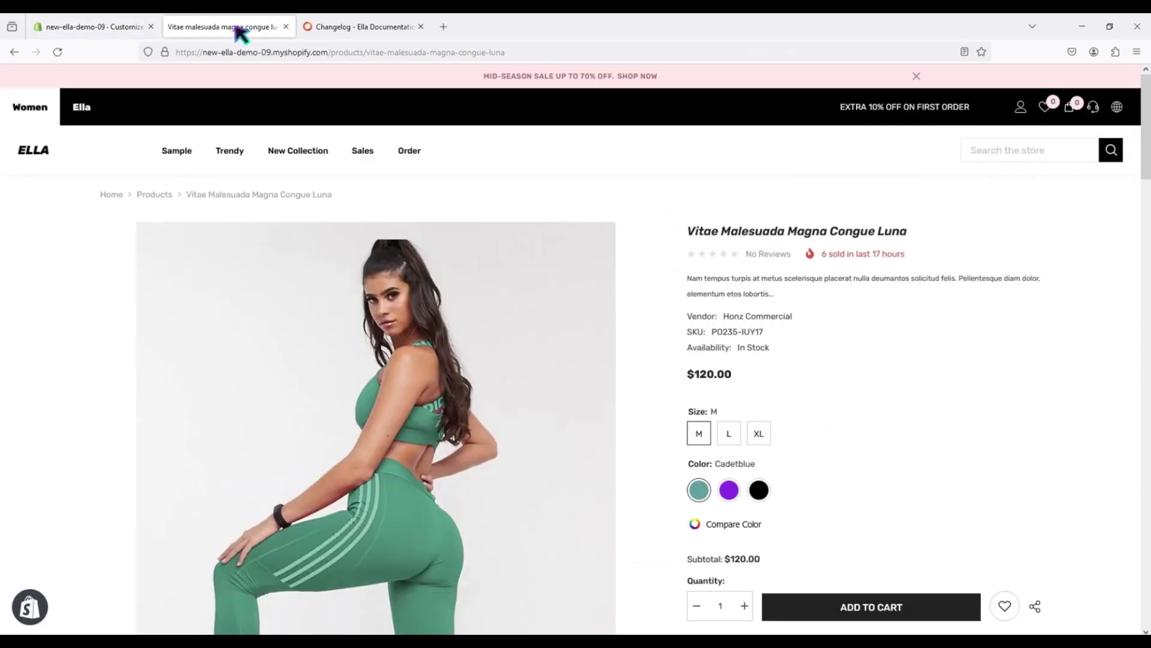
pyautogui.click(34, 158)
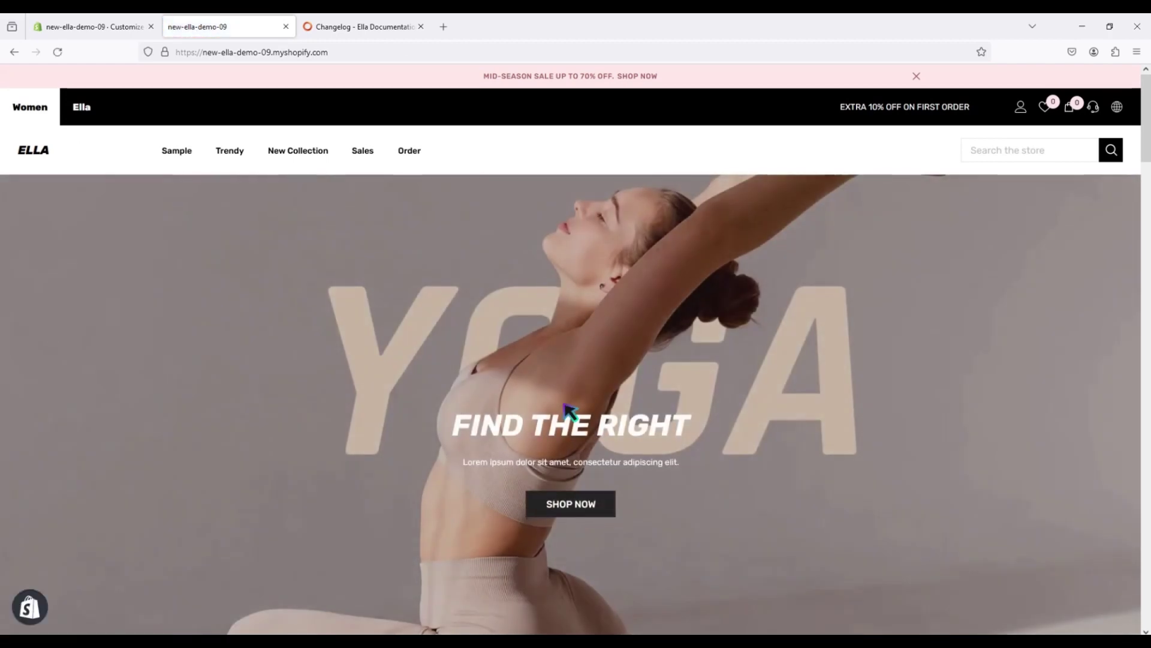
pyautogui.press('F5')
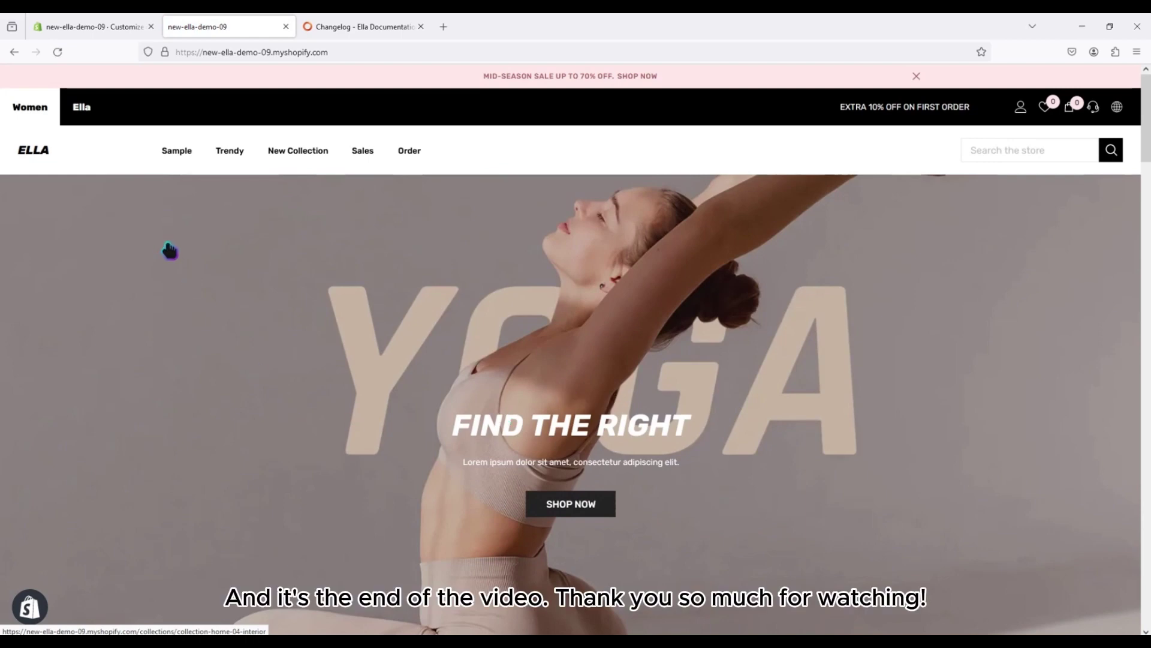
pyautogui.press('F5')
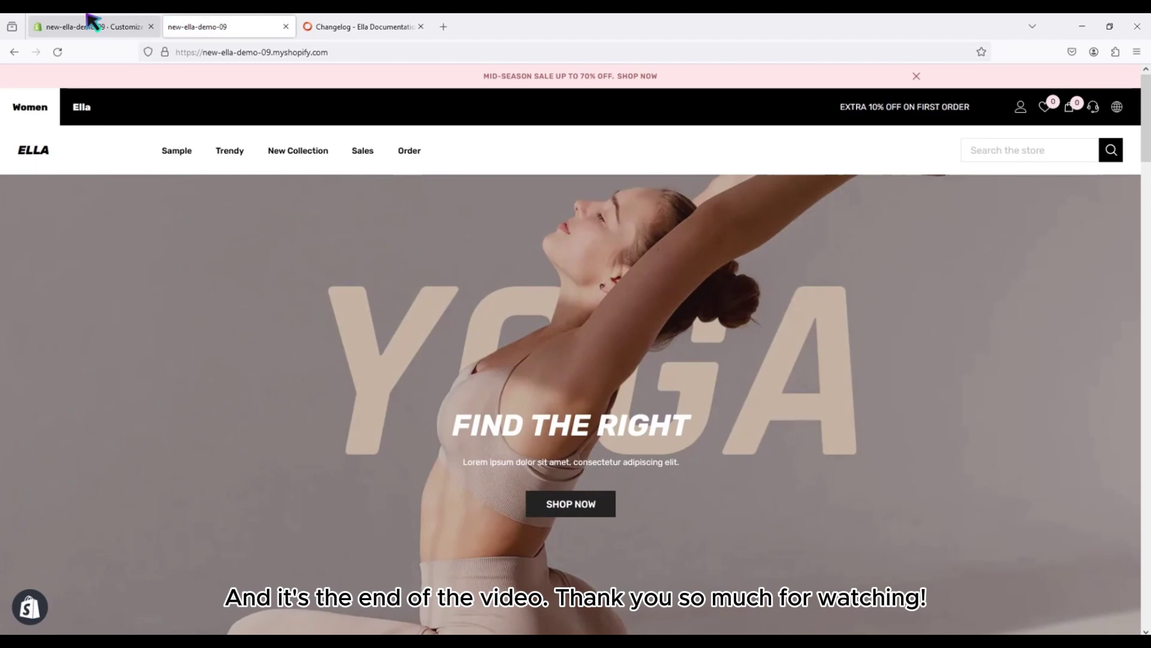
pyautogui.click(90, 26)
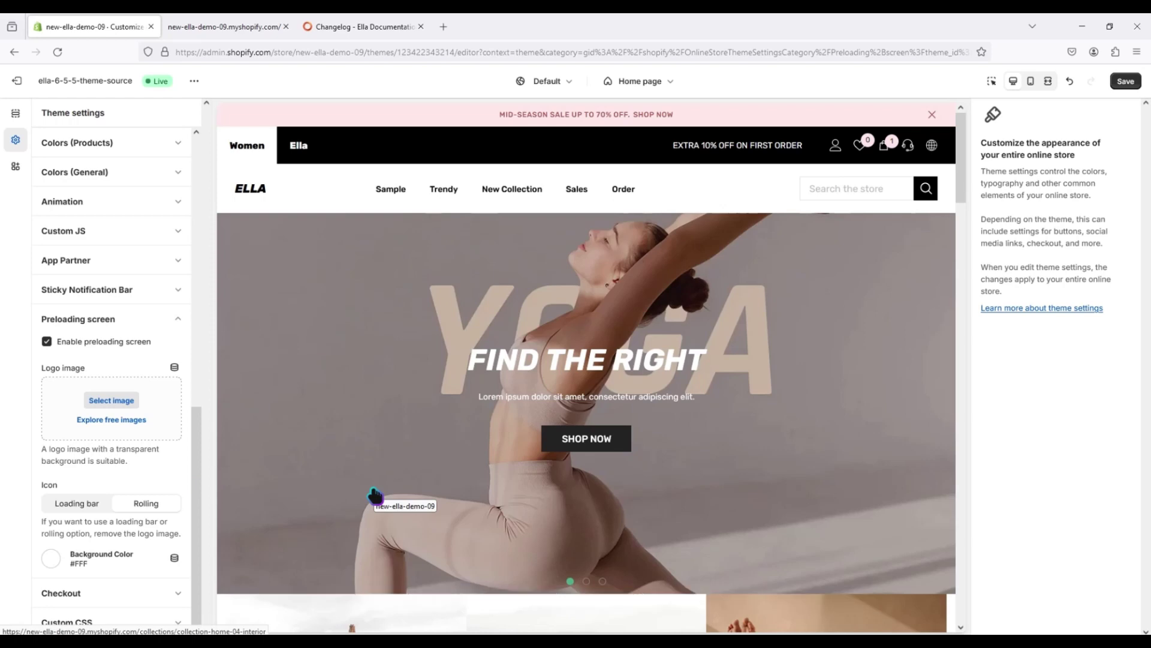
pyautogui.scroll(3, 105, 435)
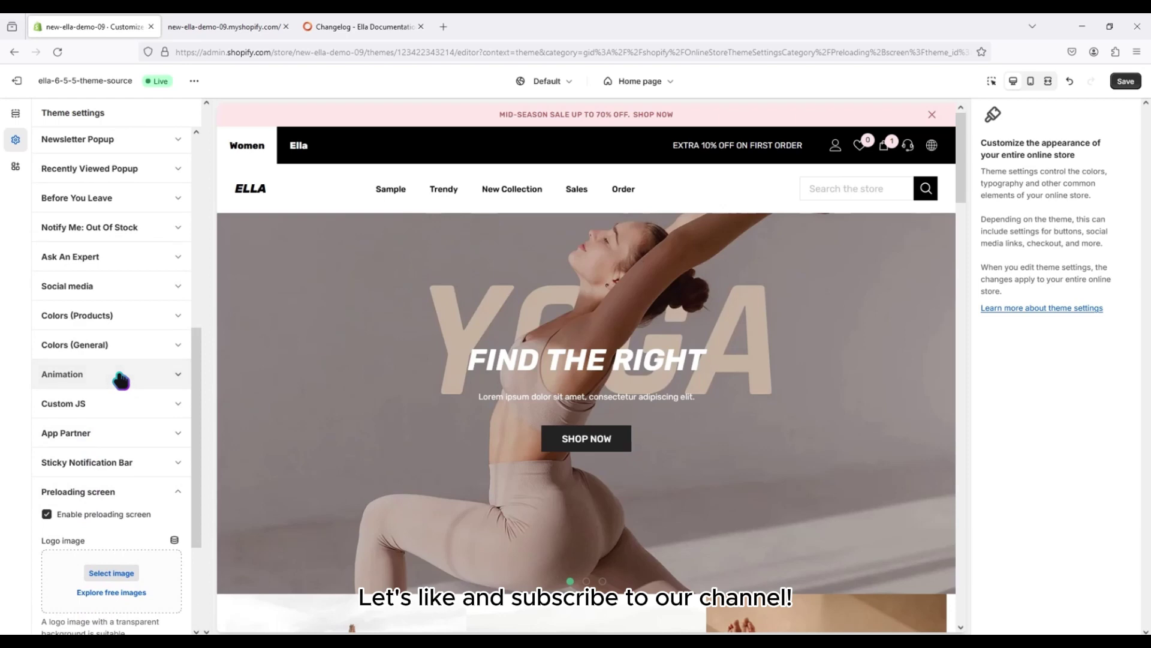
pyautogui.click(118, 377)
pyautogui.scroll(-2, 120, 419)
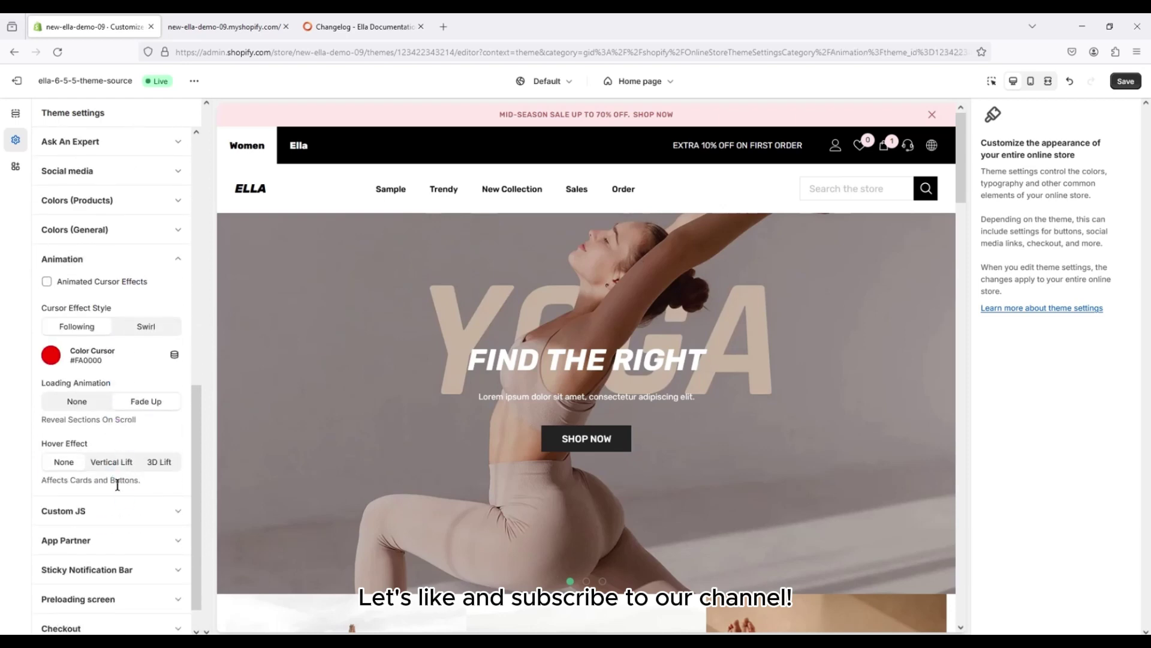
pyautogui.scroll(-1, 118, 484)
pyautogui.click(120, 570)
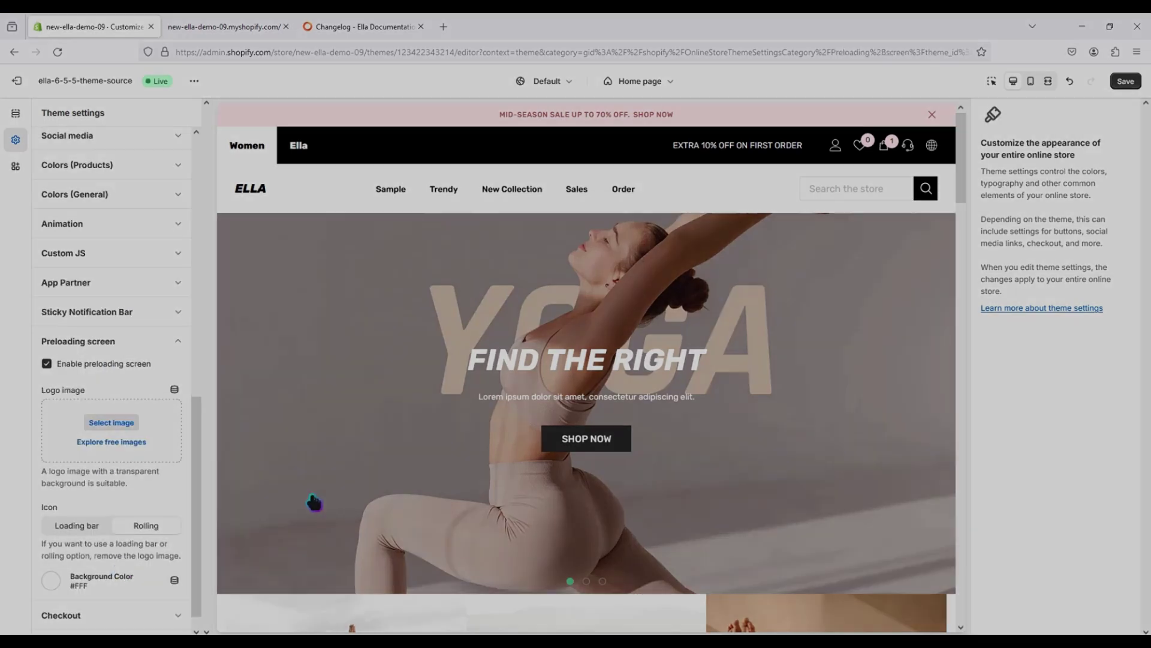